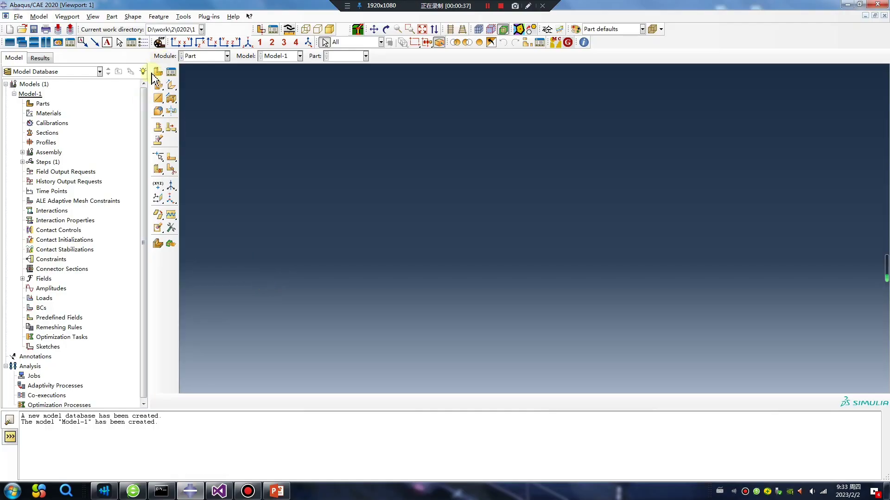
Create Part-1 as a 3D deformable solid by sketching a rectangle and extruding it to depth 2.
click(158, 72)
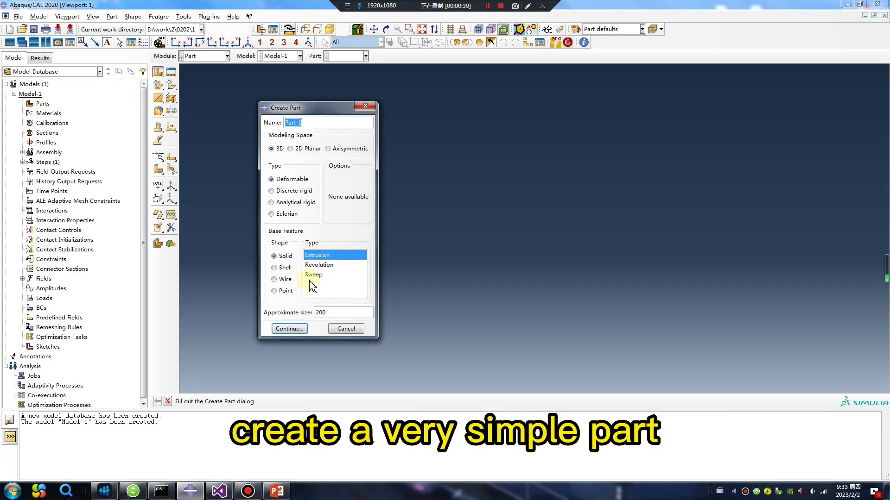
click(287, 329)
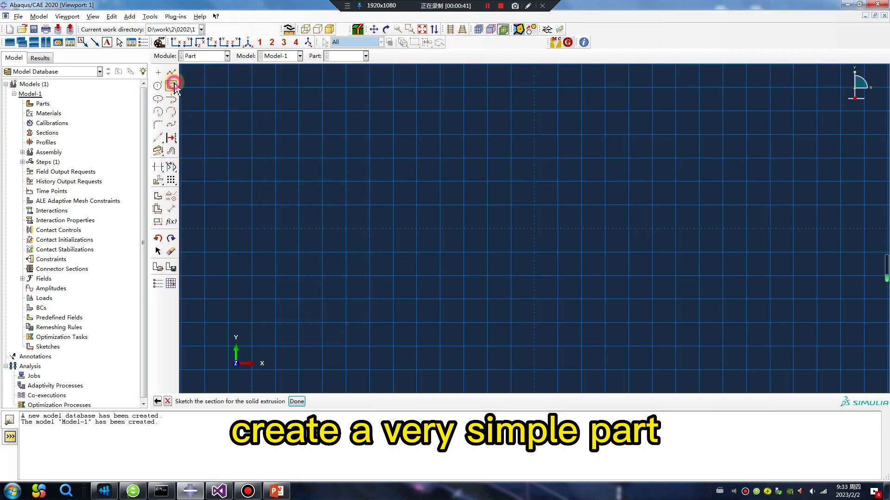
click(172, 85)
click(536, 231)
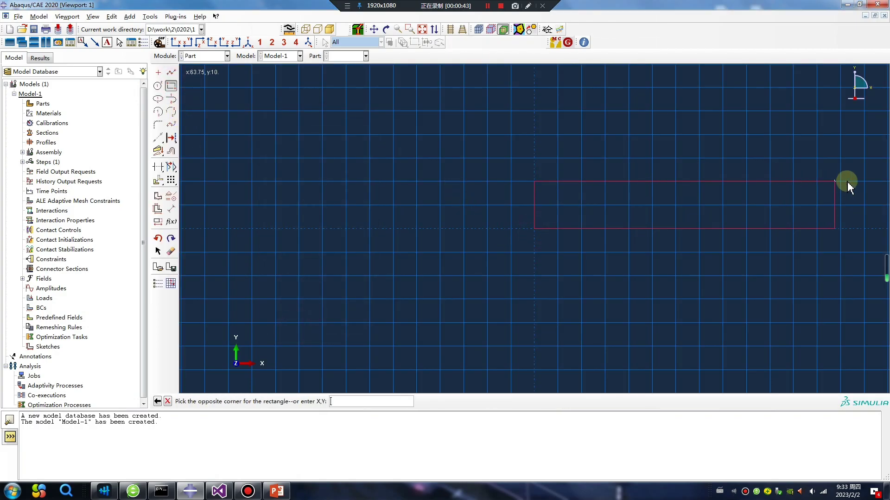
click(842, 183)
middle_click(640, 314)
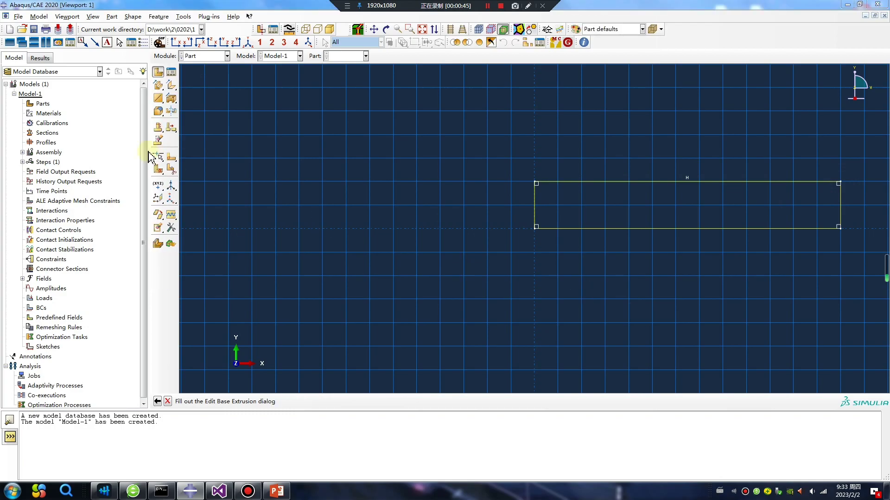
text(2)
key(Return)
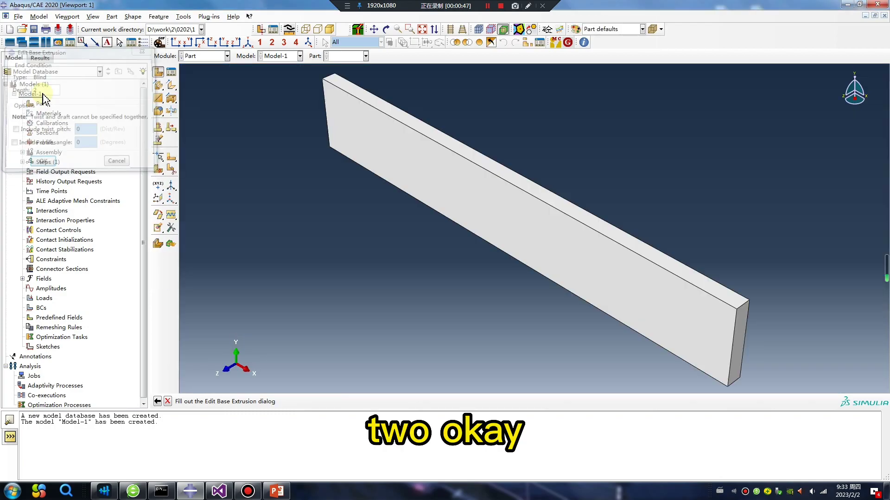
ctrl+alt+drag(491, 252, 458, 282)
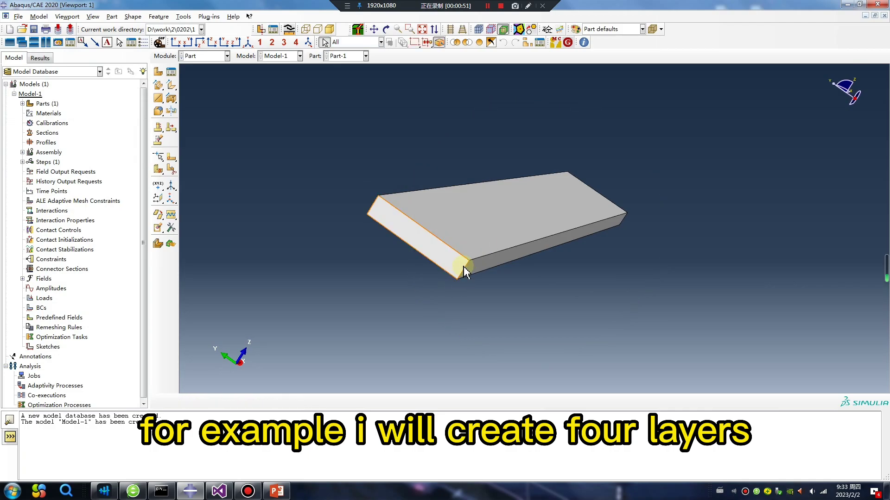
Make the first through-thickness cell cut with a point-and-normal cutting plane.
click(158, 169)
click(311, 401)
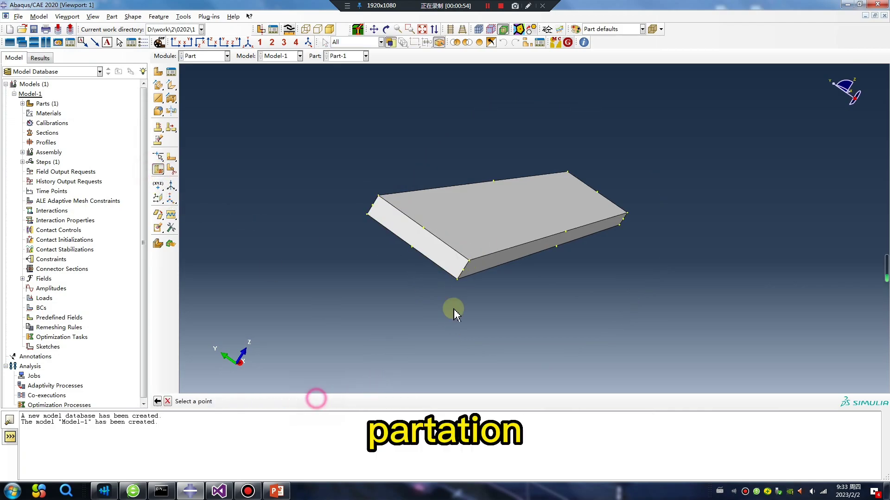
click(463, 270)
click(462, 270)
middle_click(463, 262)
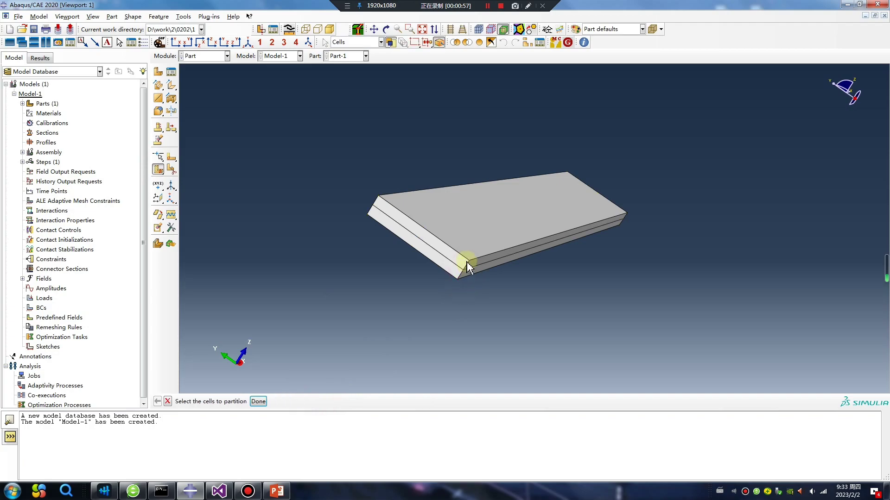
Add the second and third point-and-normal cuts so the plate has four stacked layers.
middle_click(450, 314)
click(308, 401)
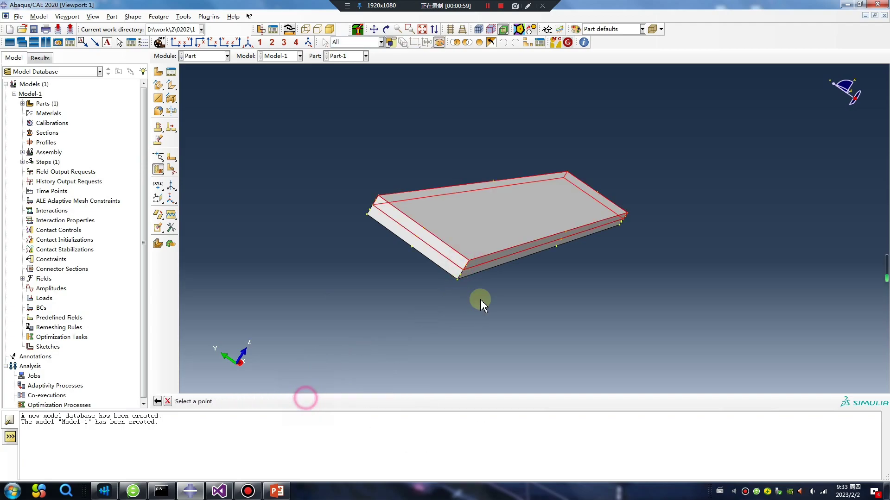
click(467, 267)
middle_click(468, 276)
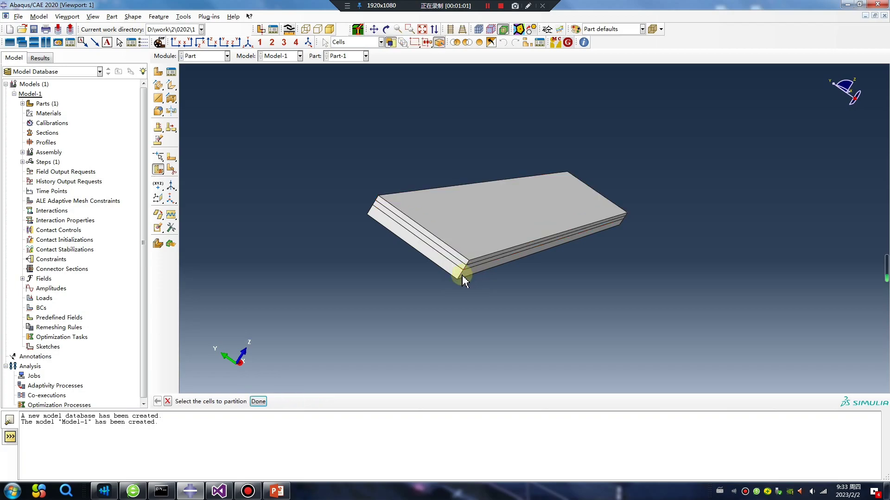
middle_click(443, 310)
click(308, 401)
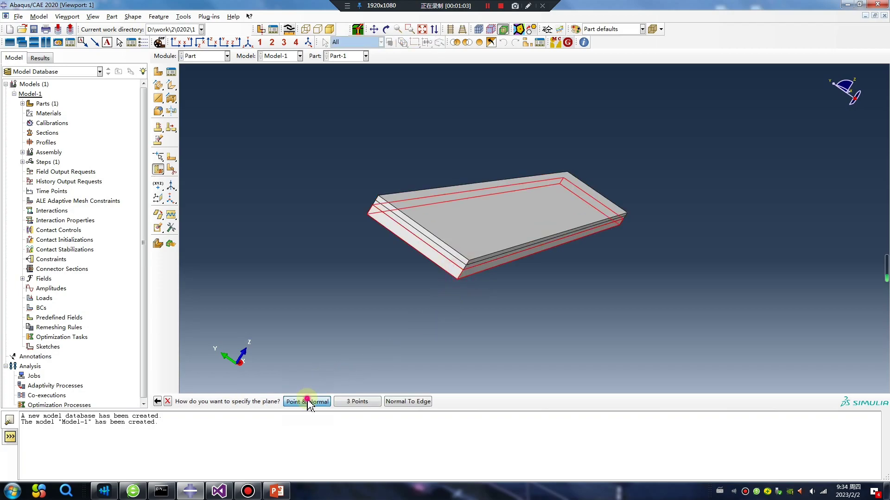
click(462, 277)
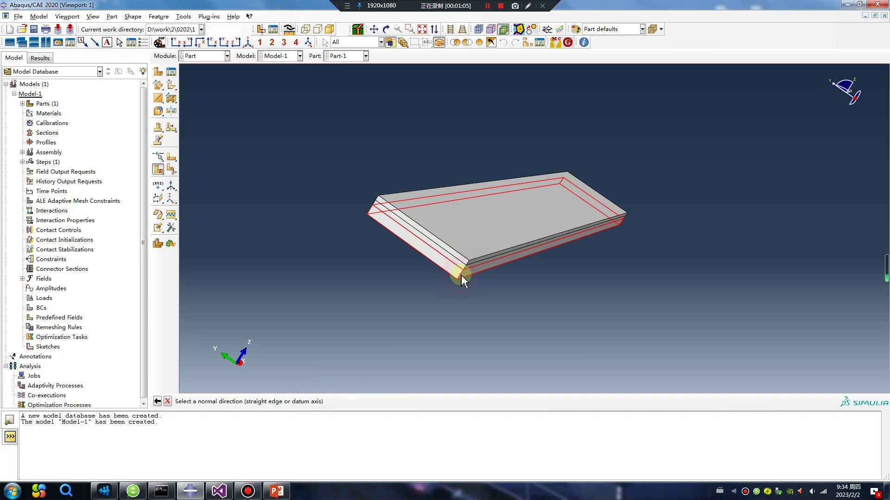
click(459, 281)
middle_click(456, 292)
In Property, copy Fiber_userMat from the POLARIS_MAT_BASE_SI_mm library's cut_fiber folder into the model.
click(204, 57)
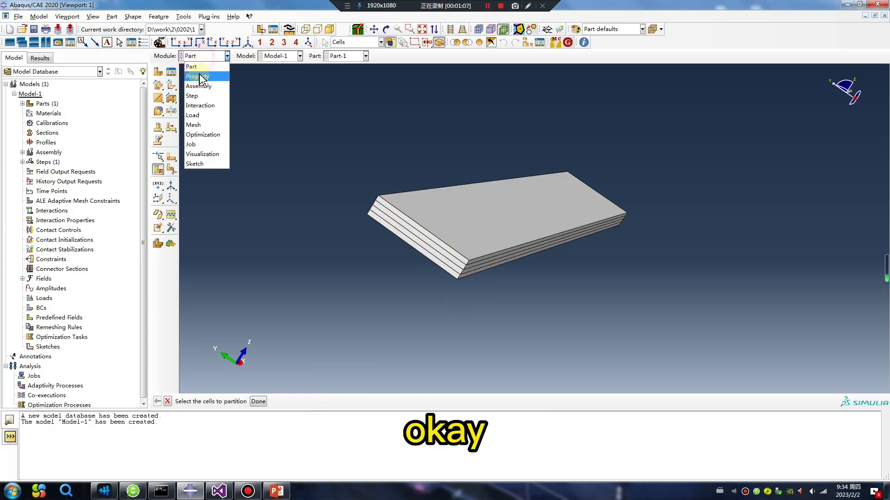
click(197, 70)
click(96, 60)
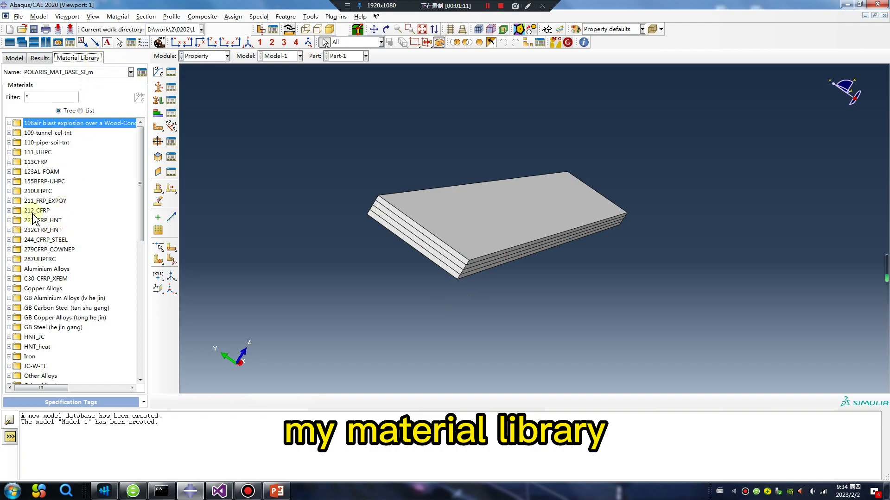
click(131, 72)
click(93, 89)
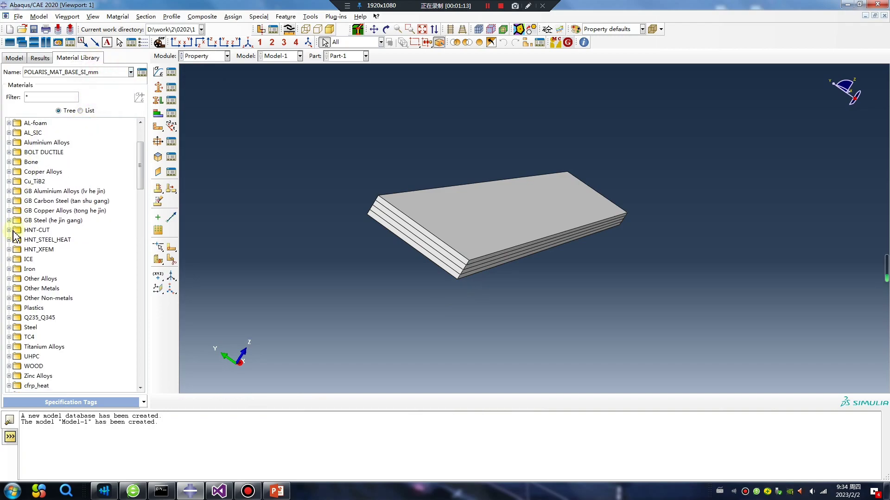
scroll(15, 237, down, 6)
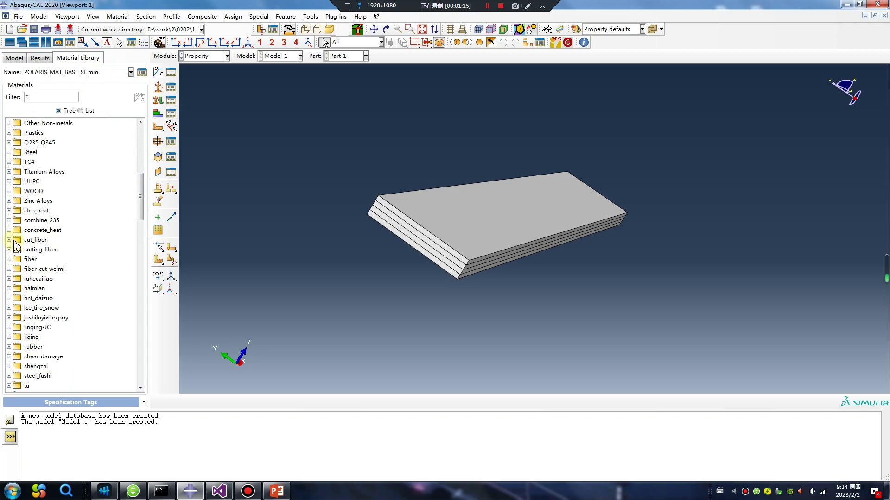
double_click(12, 239)
click(46, 278)
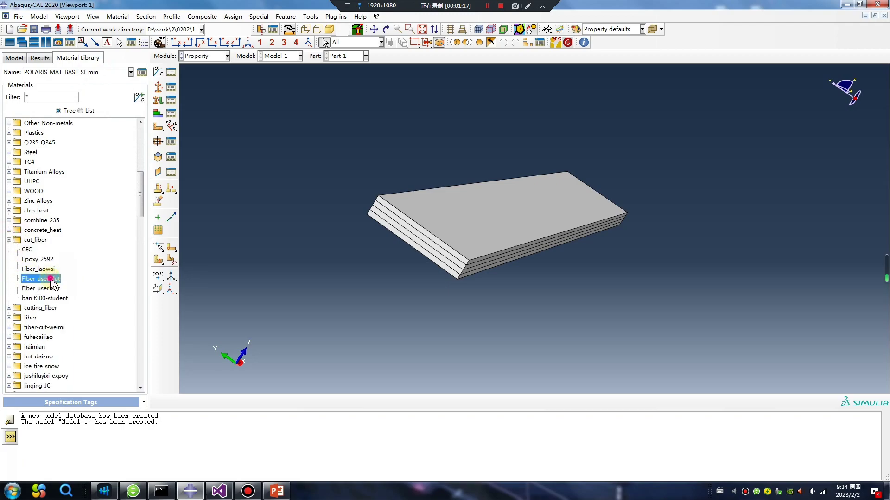
drag(46, 279, 183, 83)
Open Fiber_userMat to check its 1.8E-09 density and Depvar with deletion variable 5.
click(171, 72)
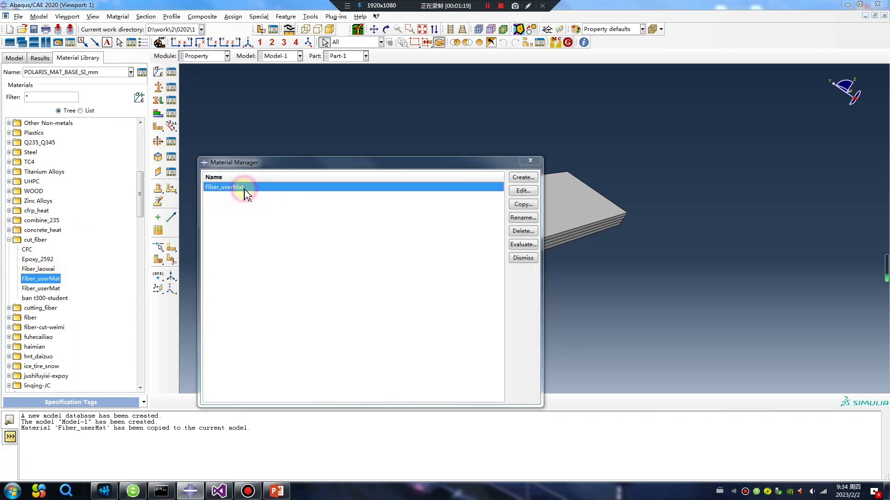
double_click(239, 187)
click(427, 154)
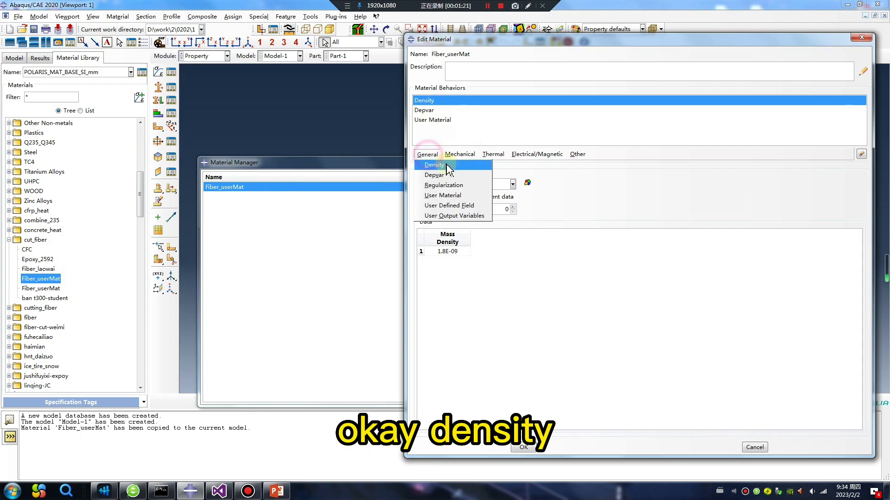
click(448, 166)
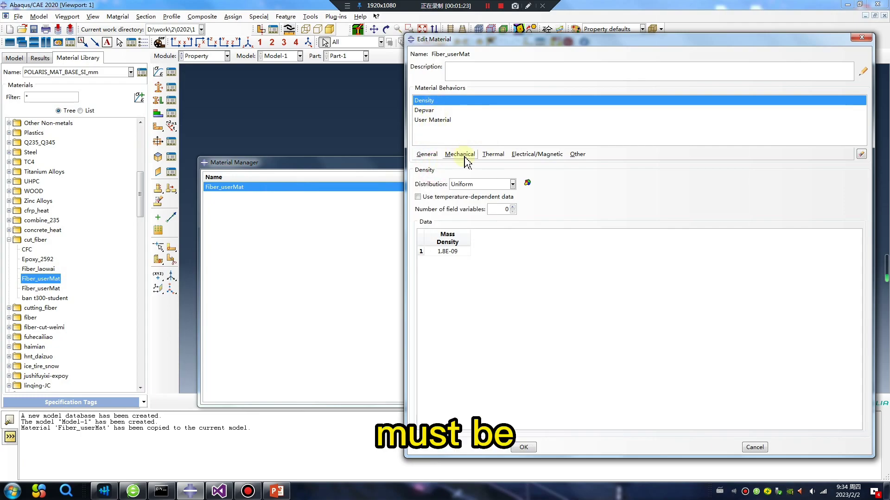
double_click(448, 253)
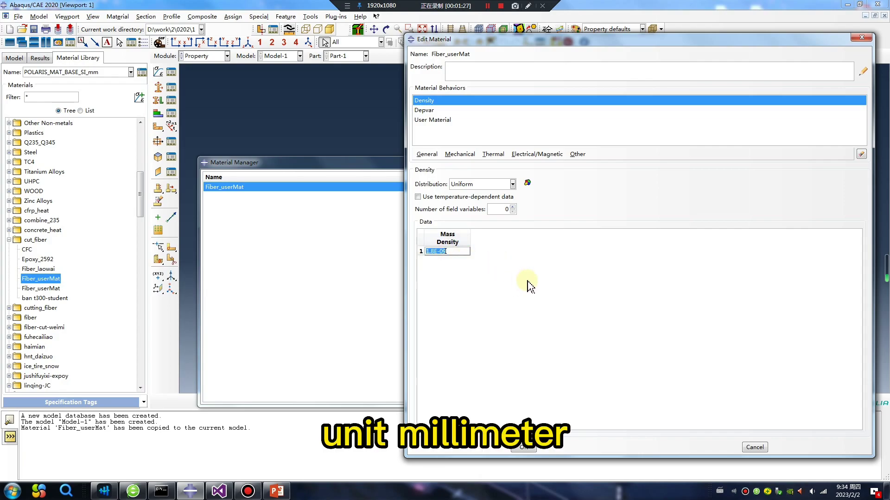
click(424, 111)
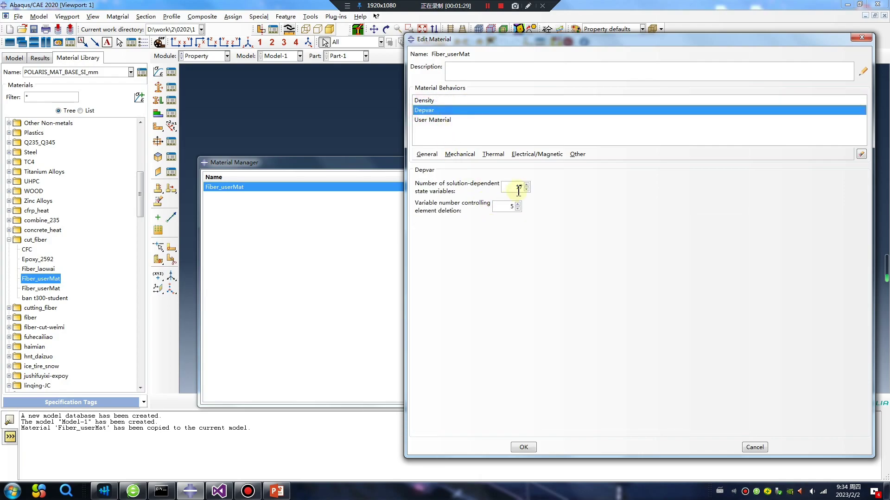
double_click(512, 207)
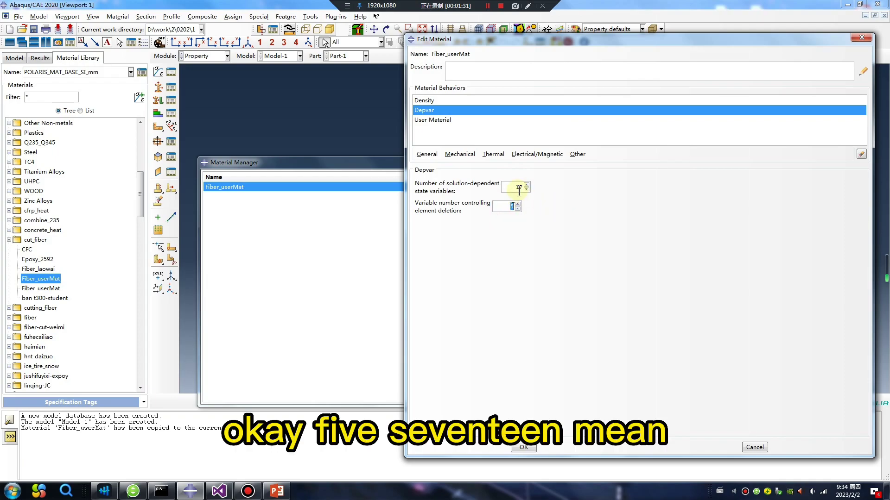
In uniFiber.f, highlight the state-variable parameters: status variable 5 through n_svd_required = 17.
click(219, 491)
scroll(135, 285, down, 5)
scroll(135, 283, up, 2)
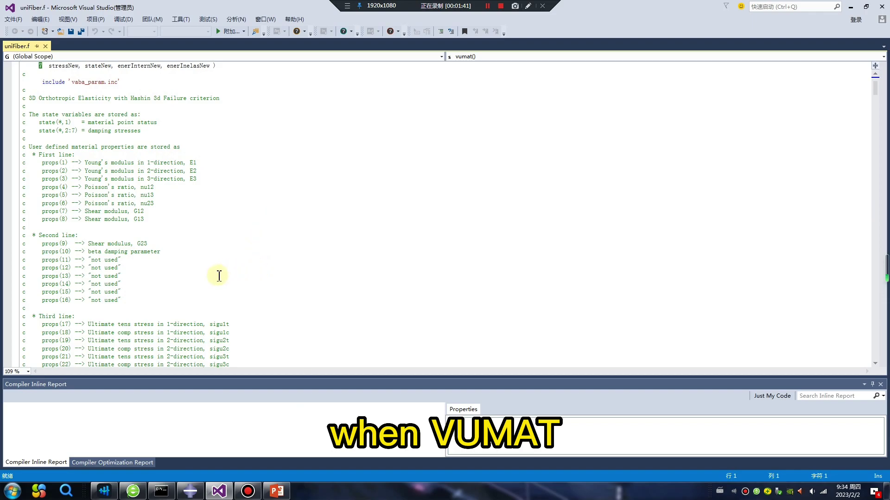
scroll(219, 275, down, 8)
scroll(219, 277, down, 10)
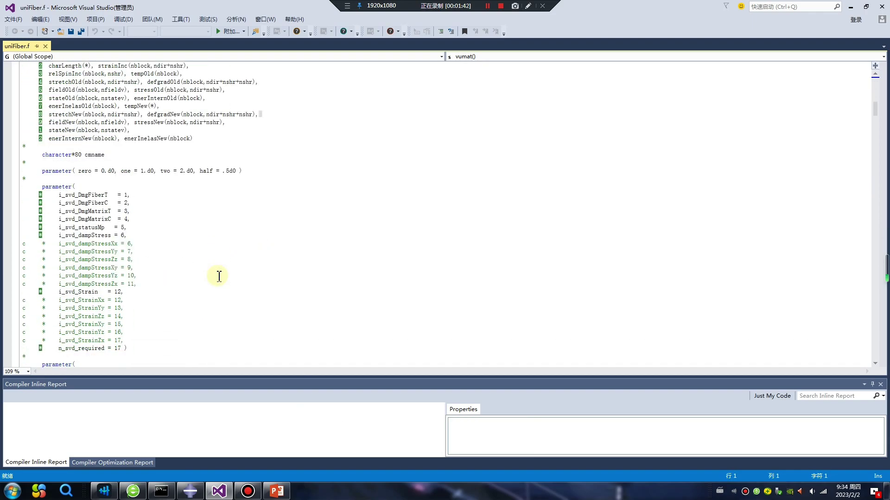
click(127, 227)
drag(128, 227, 97, 227)
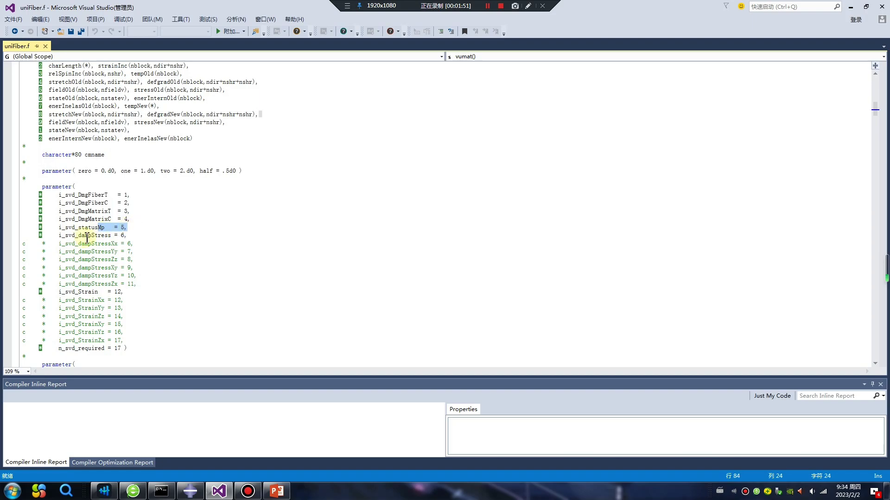
scroll(86, 244, down, 2)
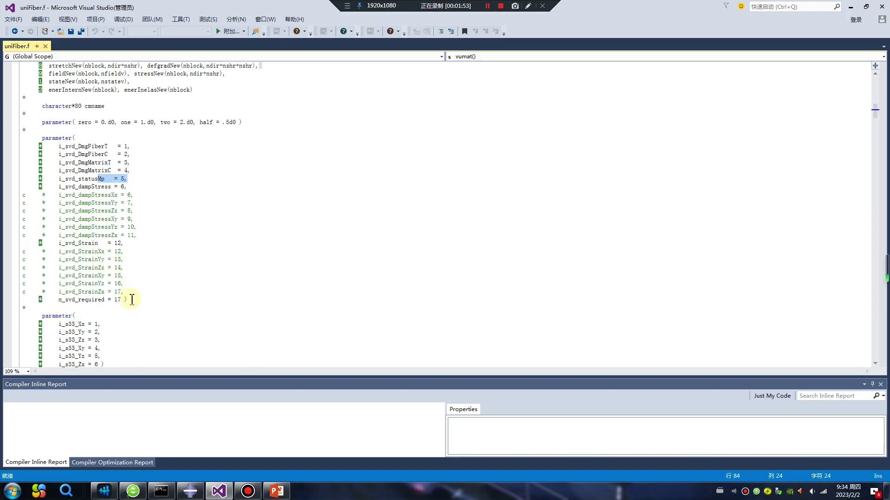
drag(132, 300, 18, 149)
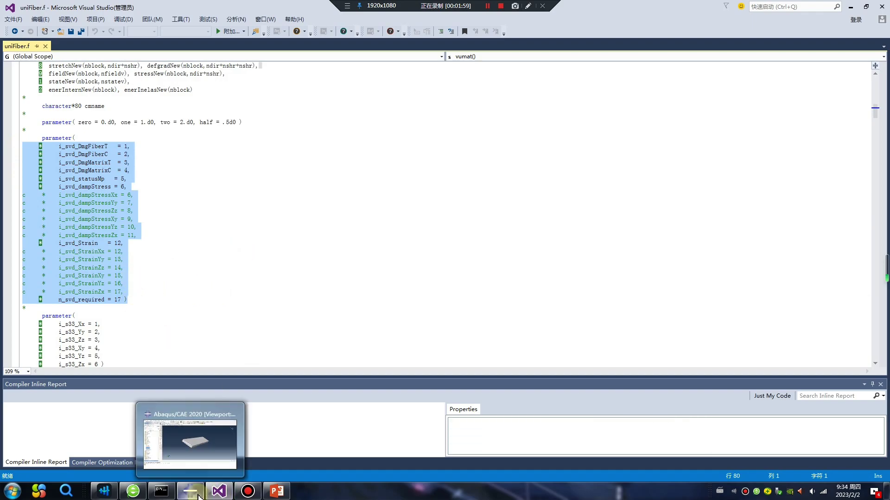
Review the 19 User Material mechanical constants of Fiber_userMat.
click(217, 492)
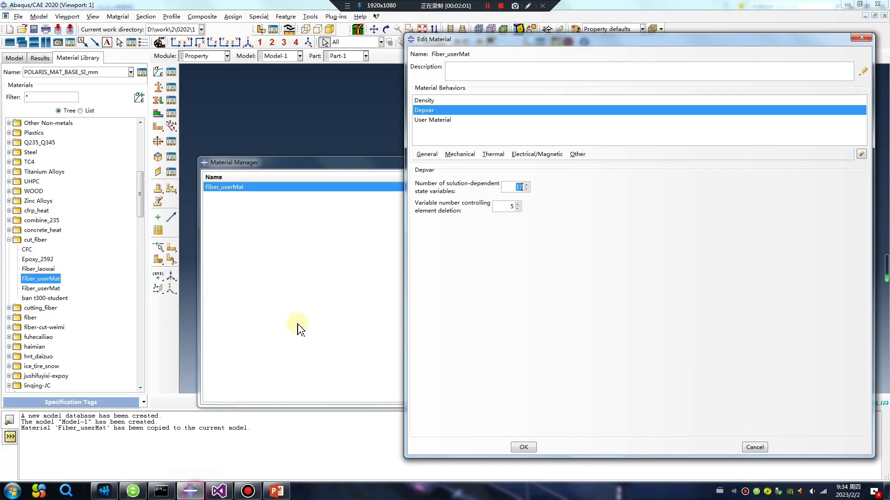
click(430, 121)
click(427, 155)
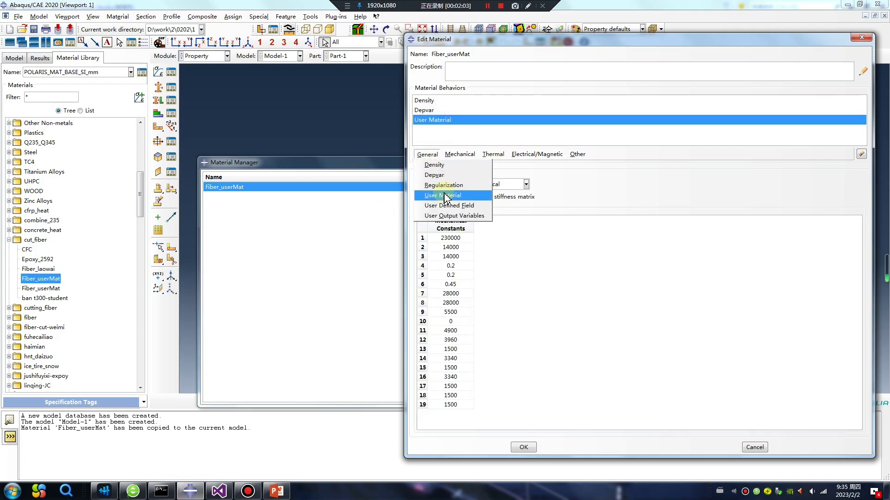
click(601, 272)
drag(461, 239, 456, 409)
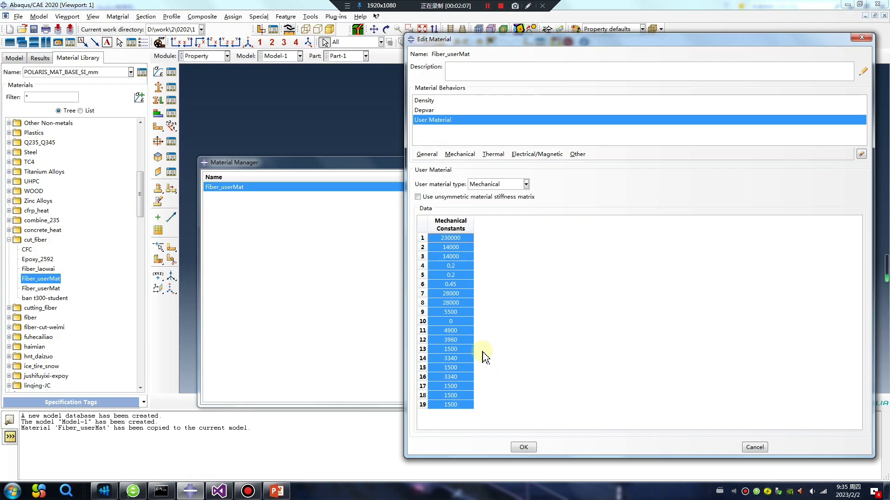
Close the editor, delete Fiber_userMat, and select the re-copied material's first three moduli.
mouse_move(219, 490)
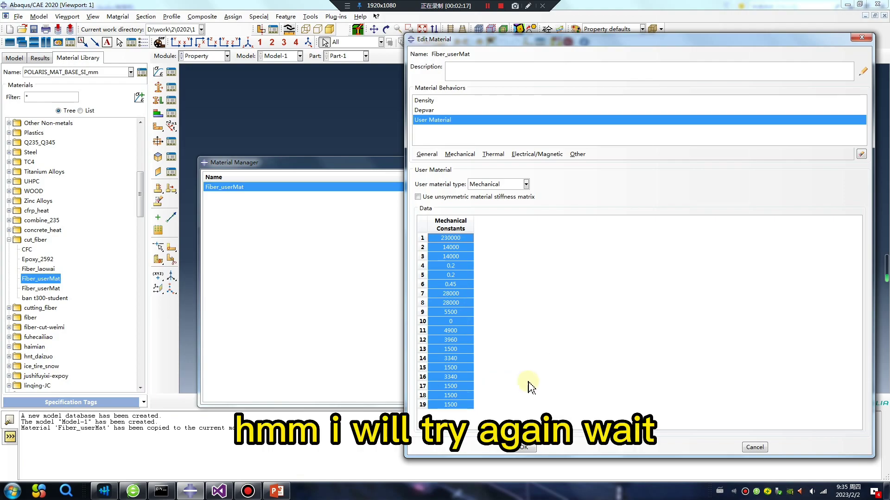
click(519, 449)
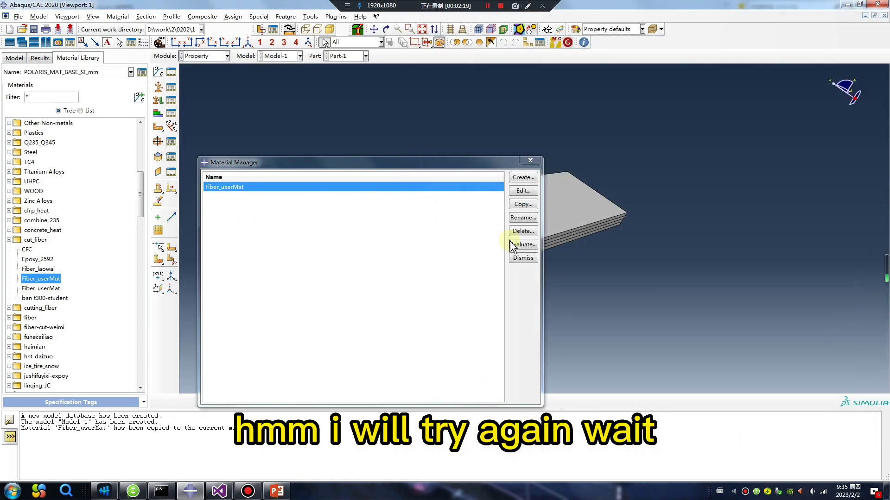
click(525, 233)
click(419, 257)
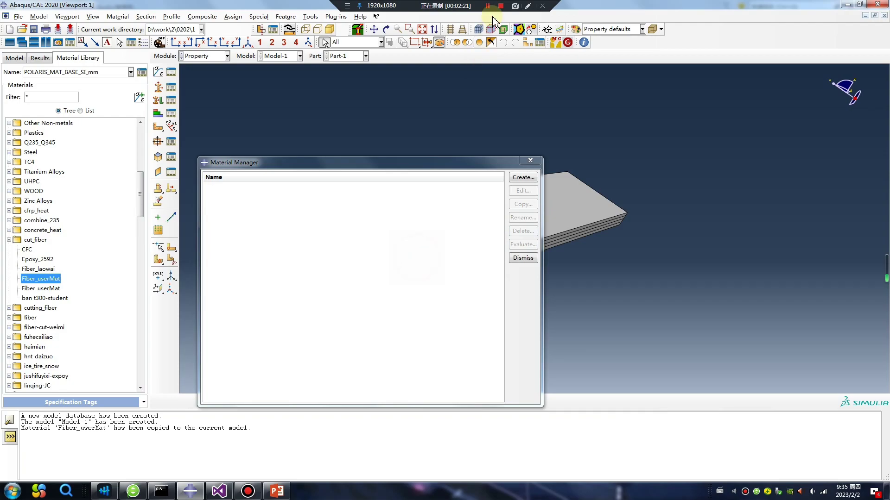
click(488, 6)
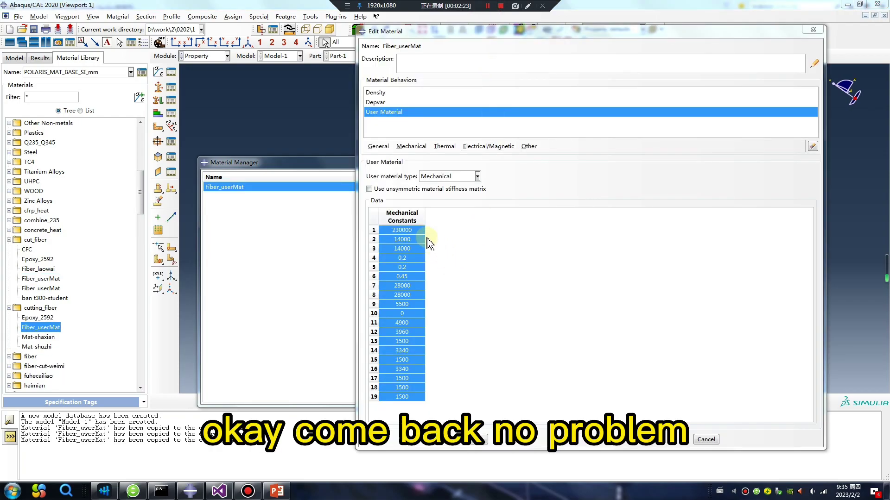
drag(413, 229, 415, 251)
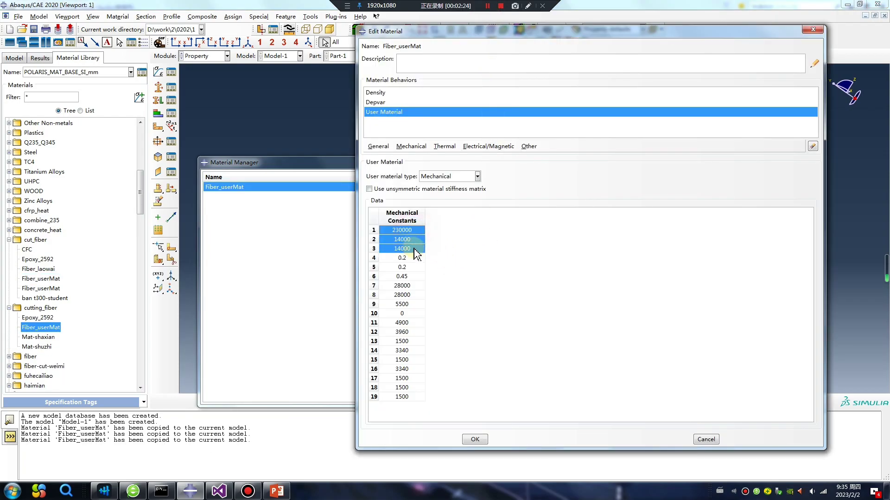
click(219, 491)
scroll(154, 159, up, 20)
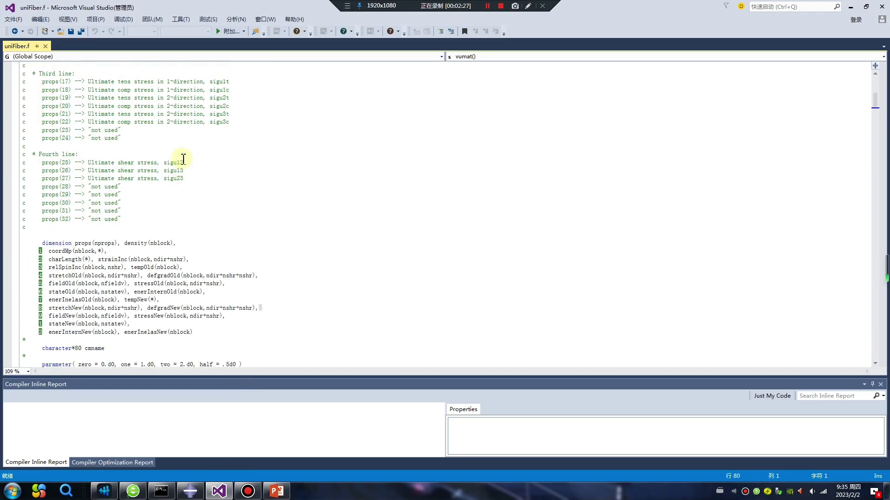
drag(149, 114, 203, 126)
drag(163, 158, 118, 146)
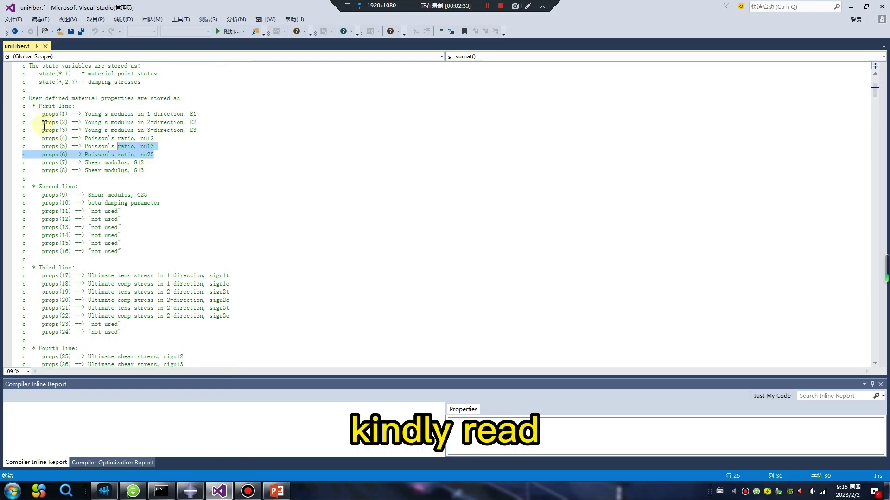
drag(43, 114, 236, 314)
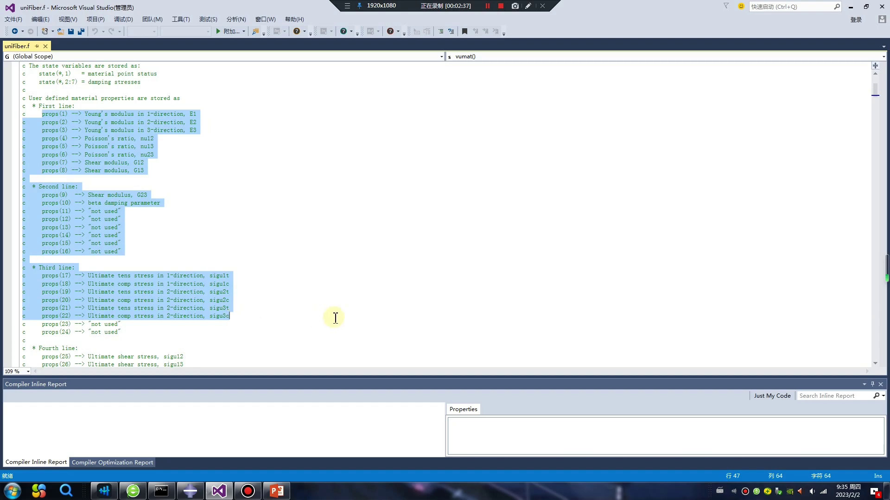
click(192, 493)
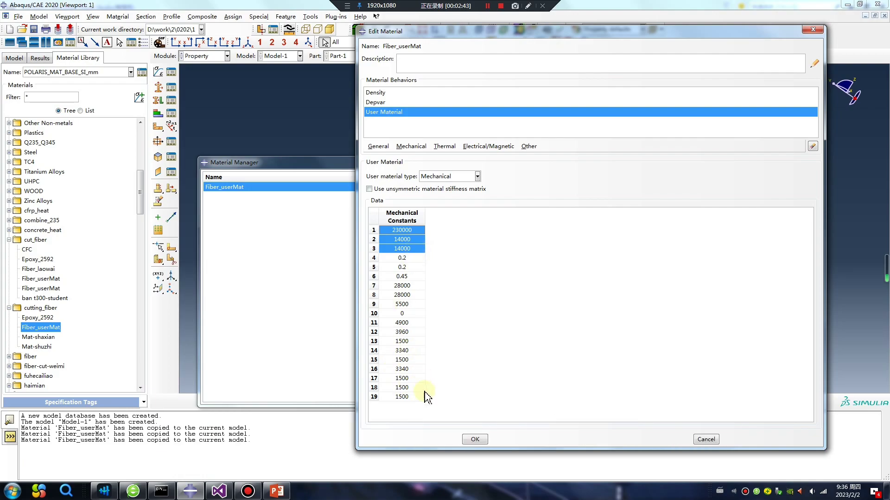
Close the material dialogs and create Section-1, a solid homogeneous section using Fiber_userMat.
click(474, 440)
click(527, 163)
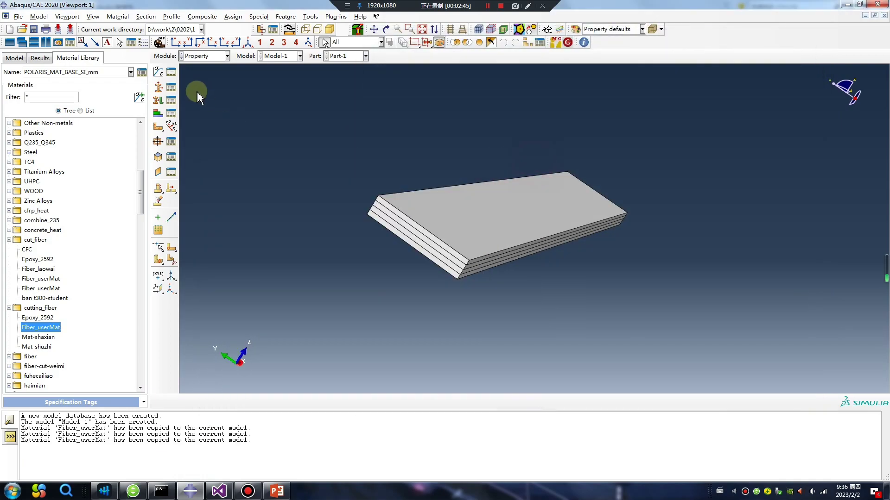
click(160, 88)
click(262, 274)
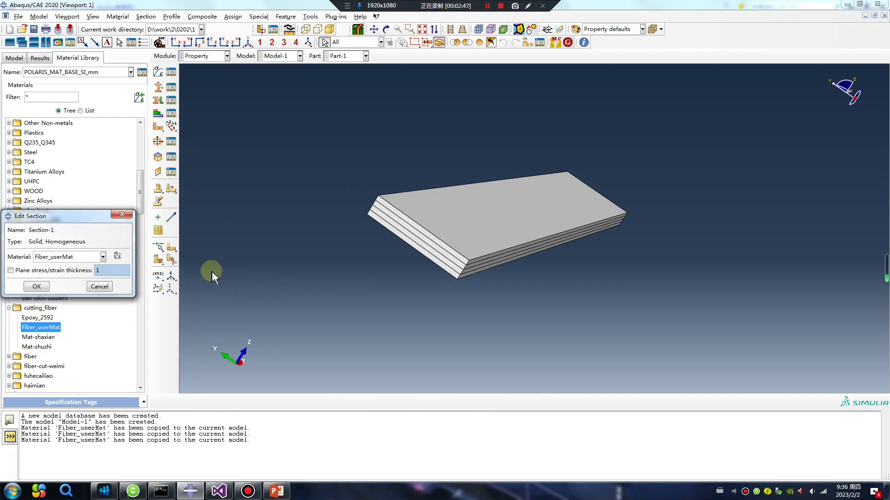
click(34, 285)
Assign Section-1 to the whole four-layer plate.
click(158, 100)
drag(713, 304, 312, 96)
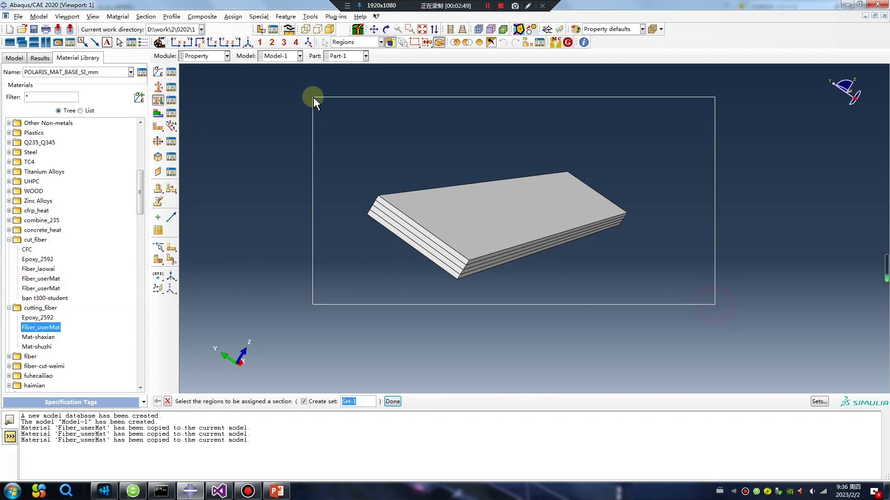
middle_click(314, 255)
click(158, 272)
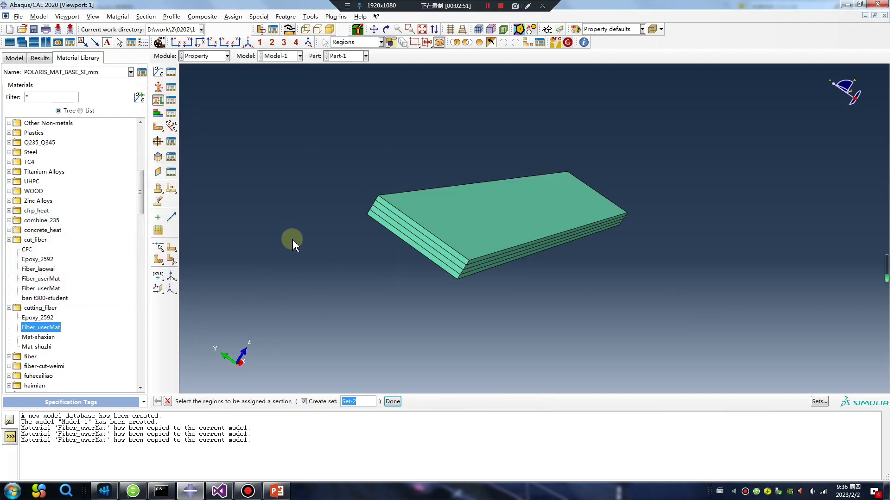
From Part-1's Orientations in the model tree, pick the whole plate and open its orientation definition choices.
click(14, 58)
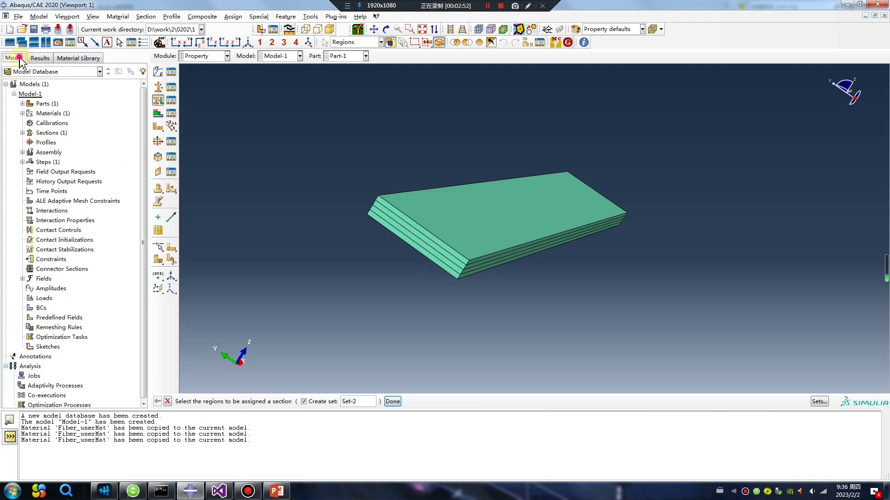
click(22, 103)
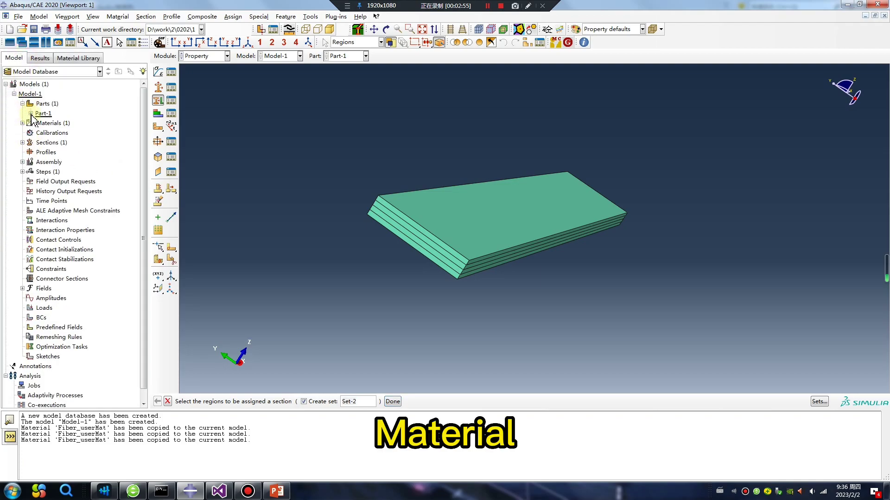
click(22, 123)
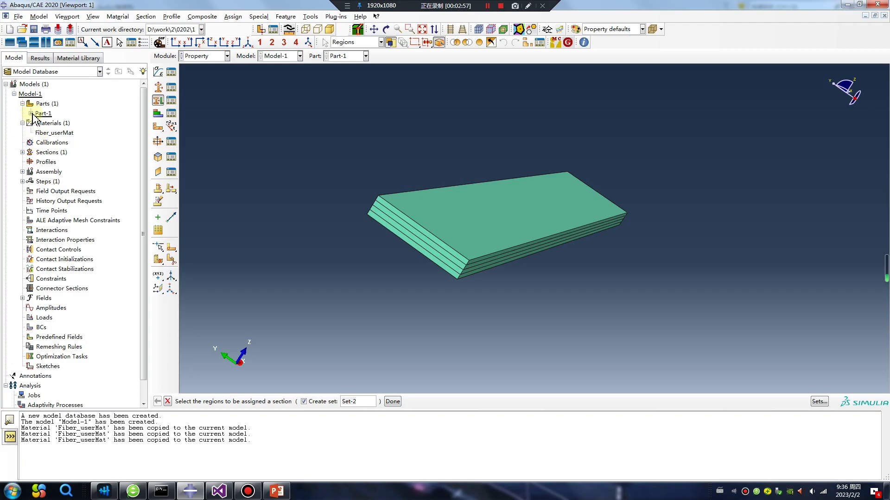
click(31, 113)
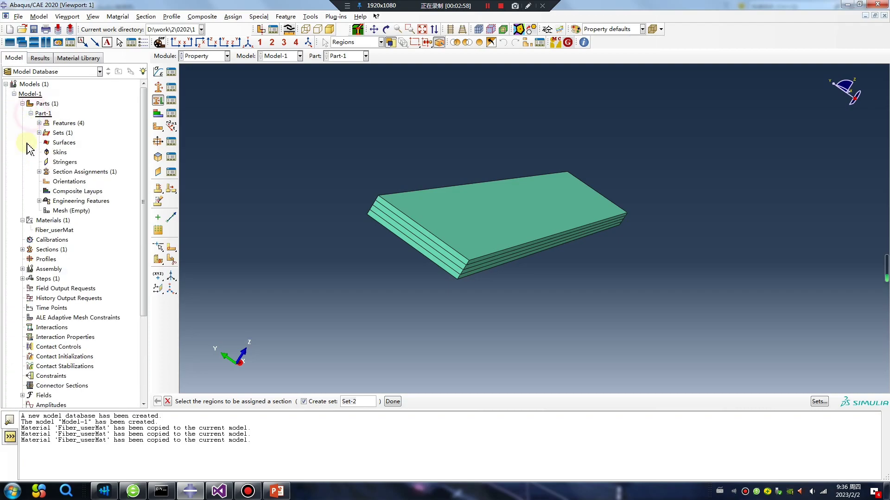
double_click(65, 184)
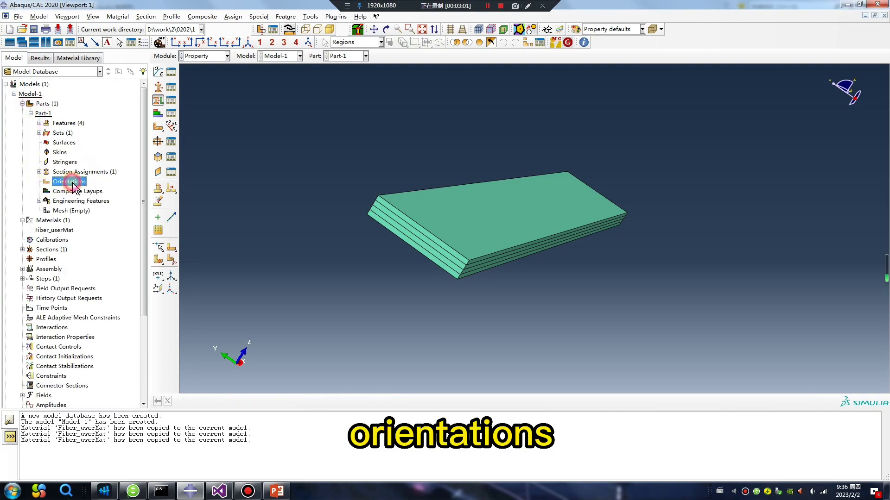
click(468, 271)
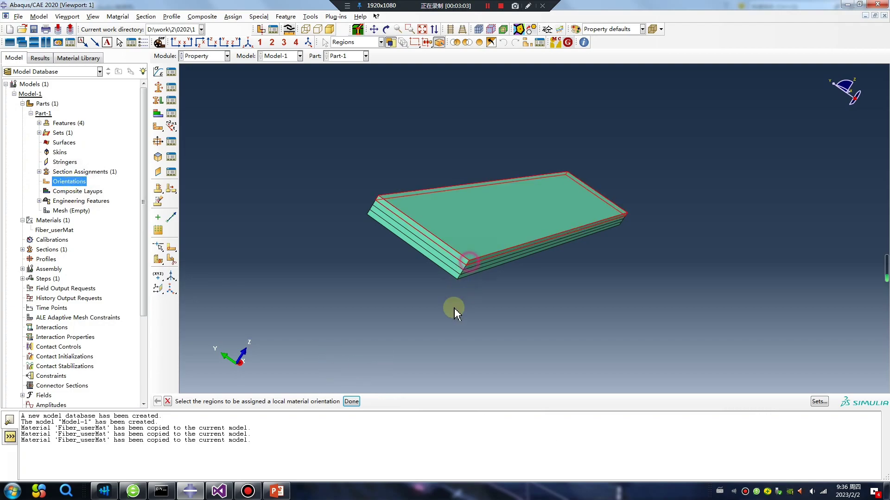
middle_click(403, 350)
click(308, 401)
ctrl+alt+drag(505, 265, 463, 250)
click(74, 175)
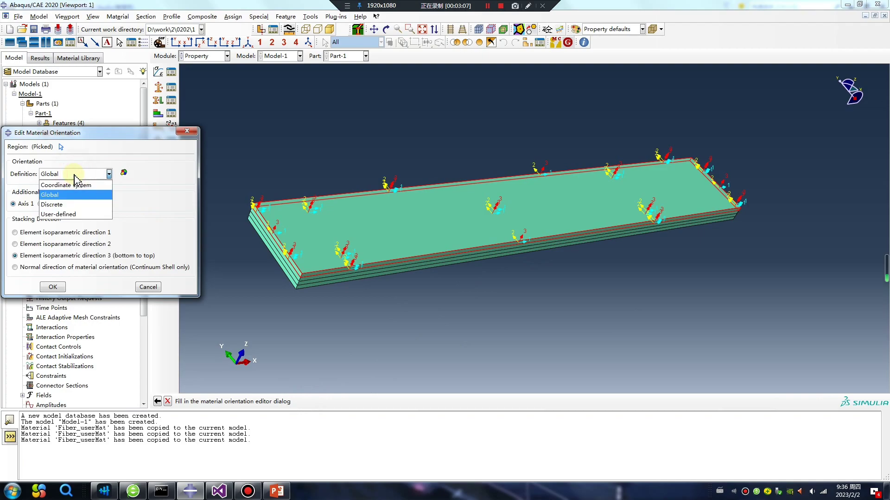
Set the orientation definition to Coordinate system and add a rectangular datum CSYS at the plate's left corner.
click(61, 185)
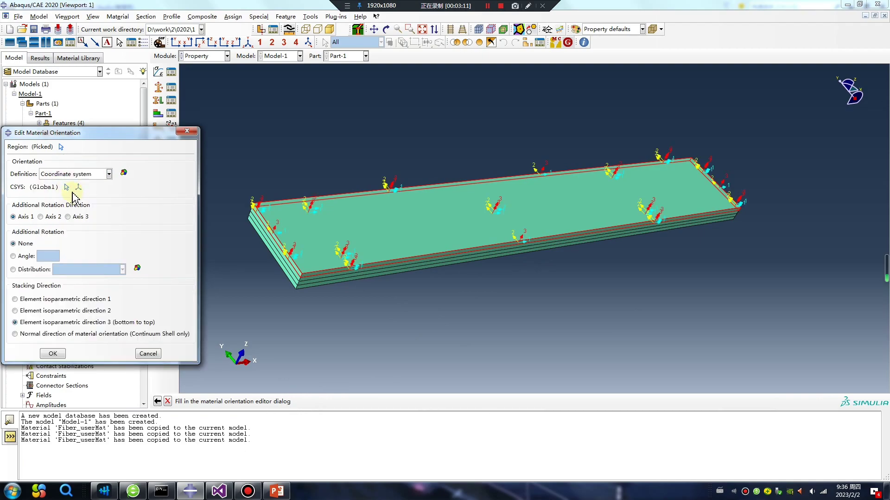
click(79, 188)
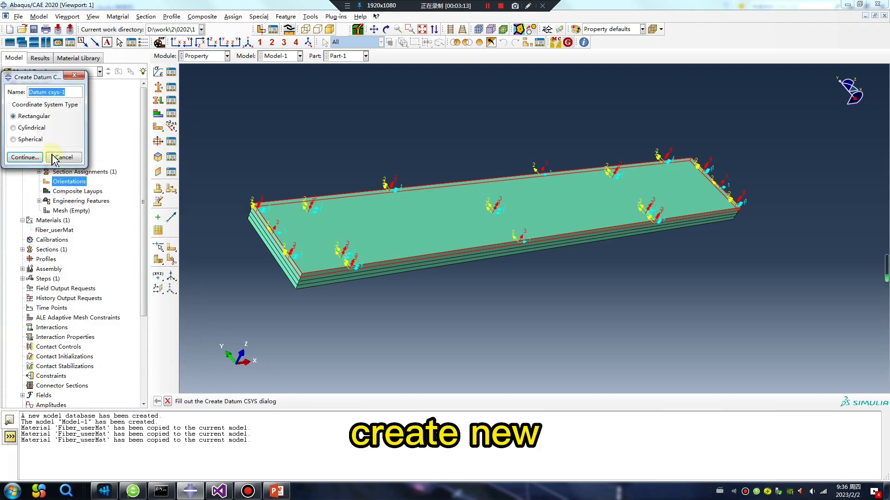
click(36, 158)
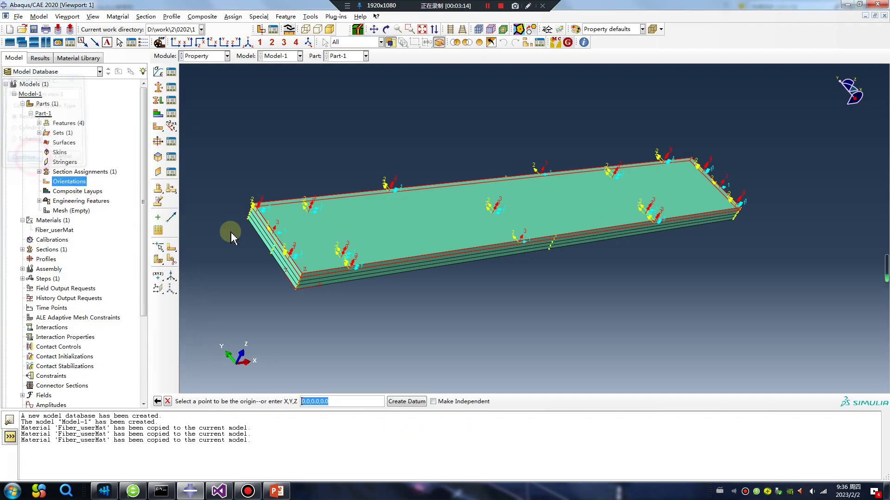
click(279, 243)
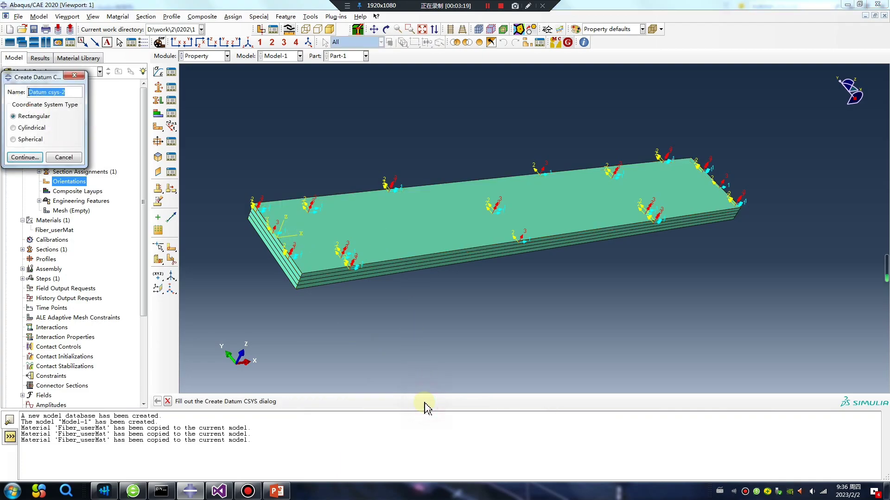
click(28, 158)
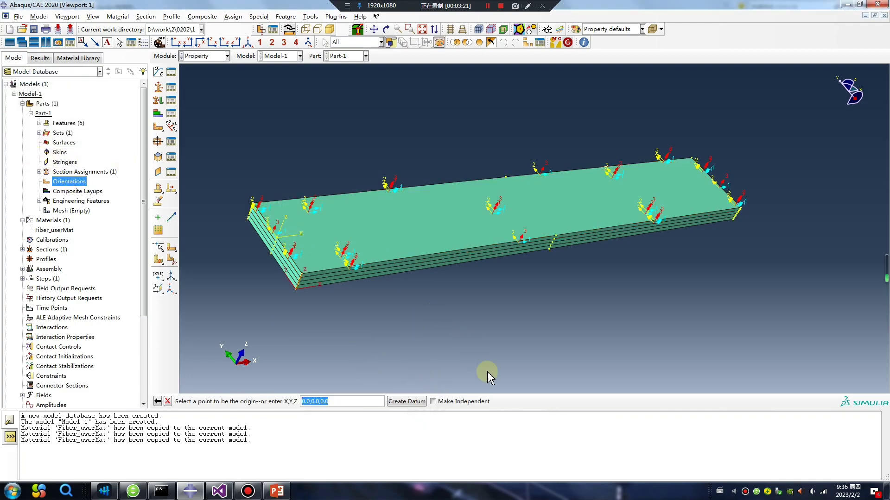
key(Escape)
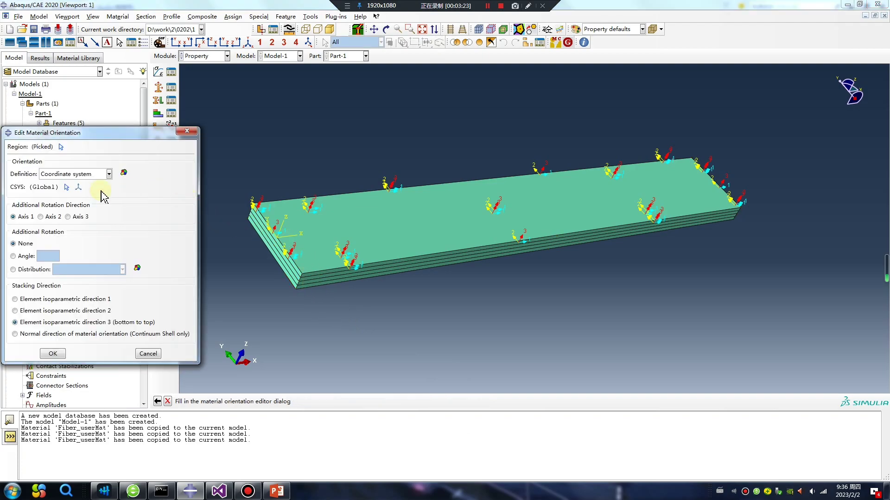
Orient the layer with Datum csys-1 plus a 45° additional rotation about Axis 3.
click(68, 189)
click(797, 401)
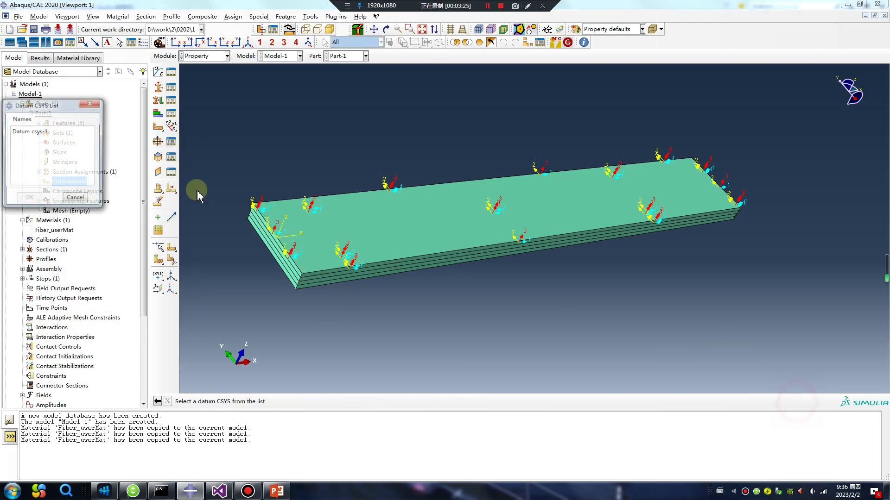
click(32, 132)
click(28, 198)
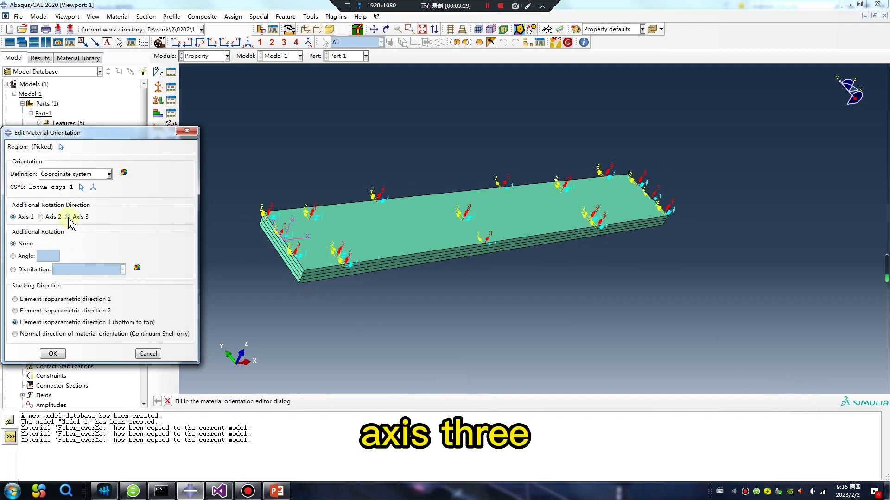
ctrl+alt+drag(417, 241, 445, 250)
click(13, 256)
click(53, 258)
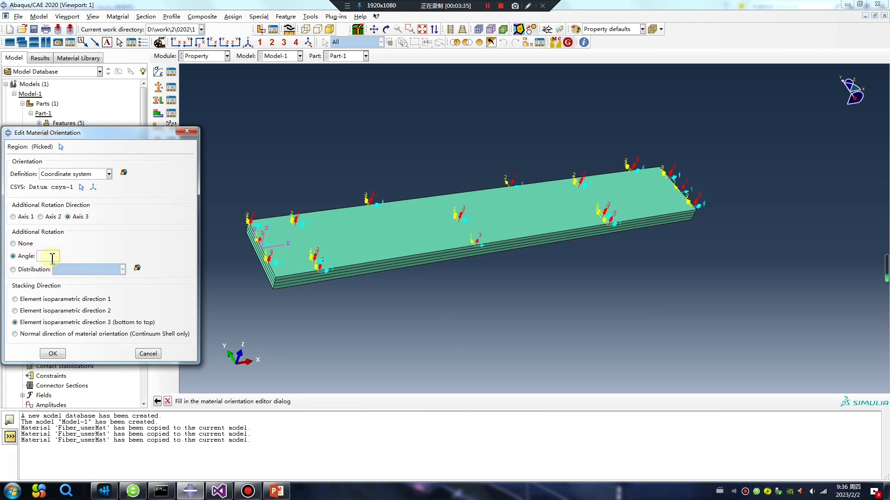
text(4)
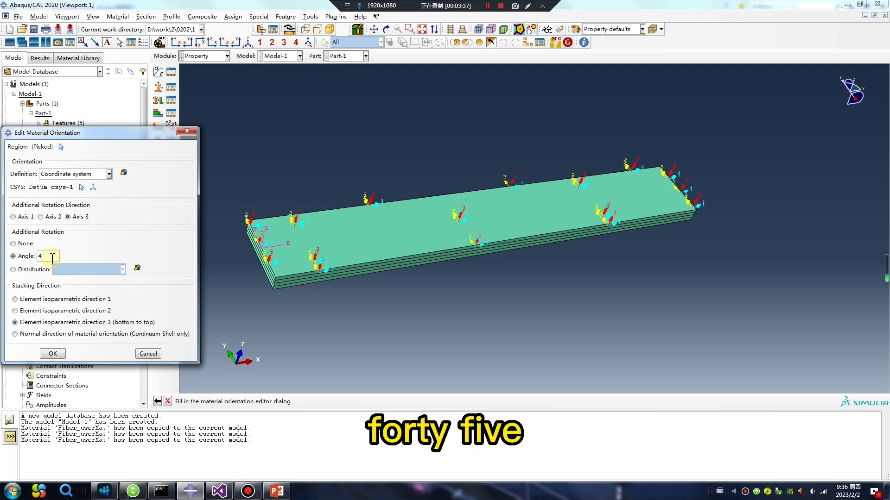
text(5)
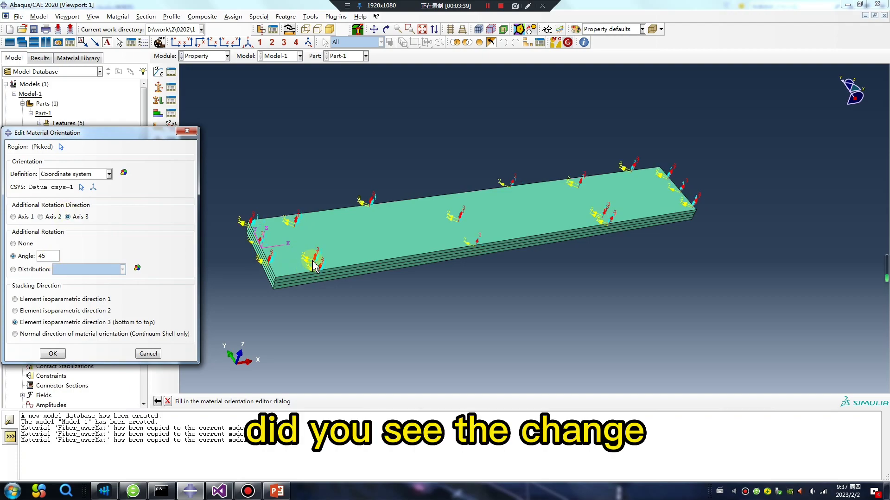
scroll(313, 262, up, 3)
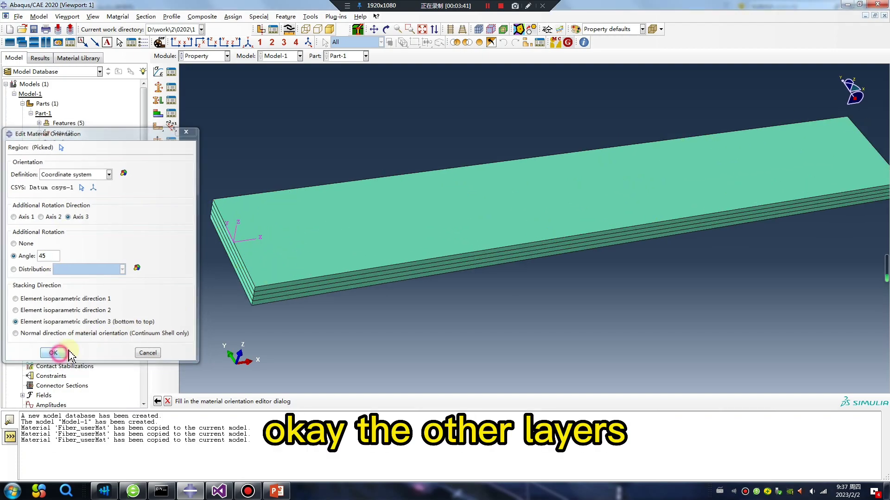
click(53, 353)
ctrl+alt+drag(506, 238, 507, 218)
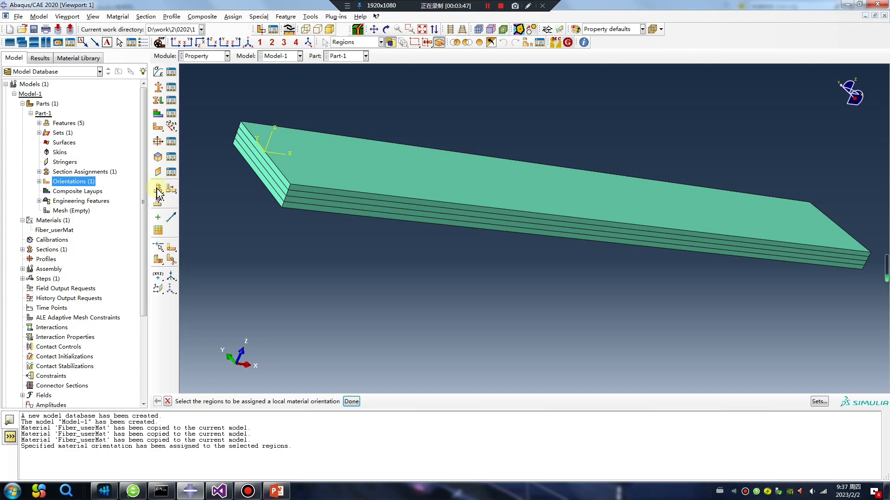
Pick the remaining layer regions and define their orientation by a coordinate system.
click(294, 200)
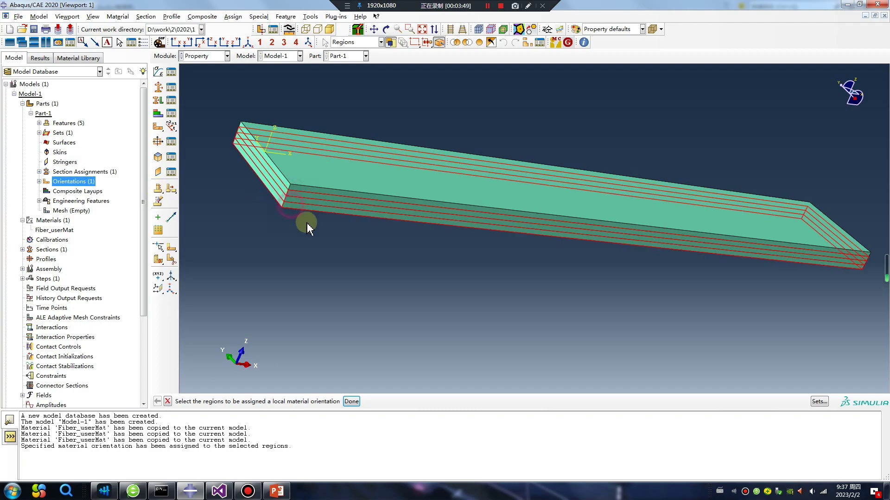
middle_click(314, 273)
click(294, 402)
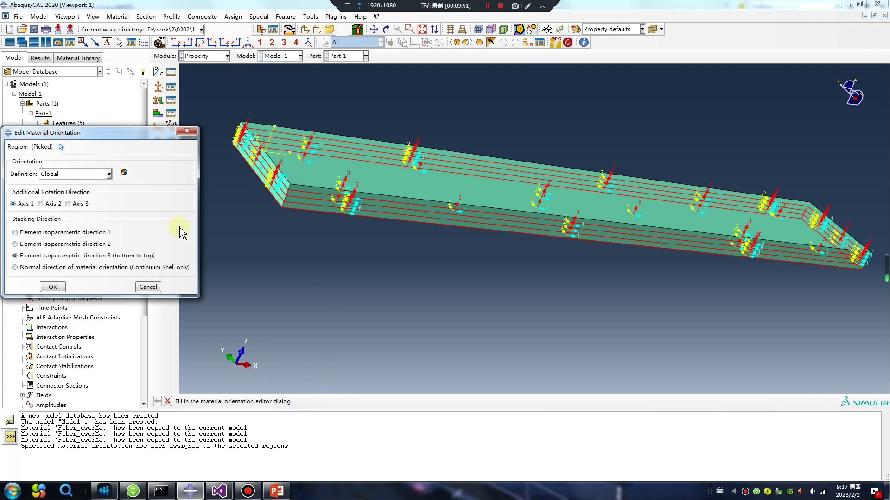
click(74, 174)
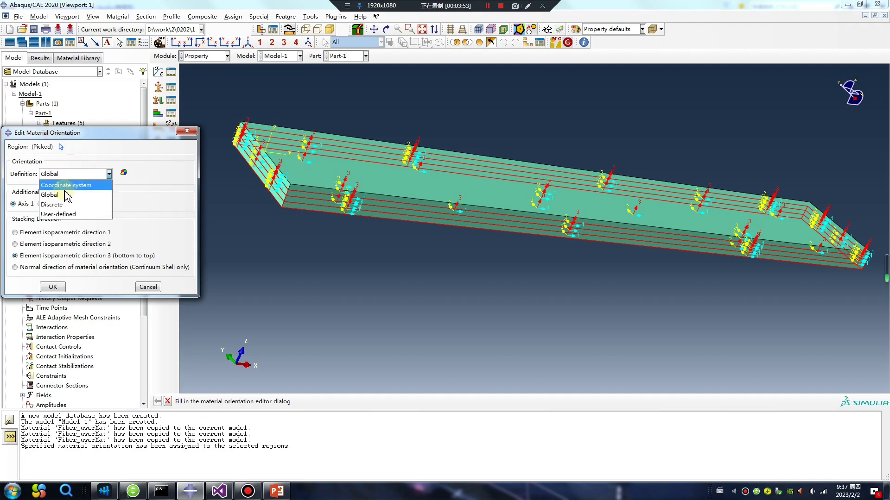
click(68, 191)
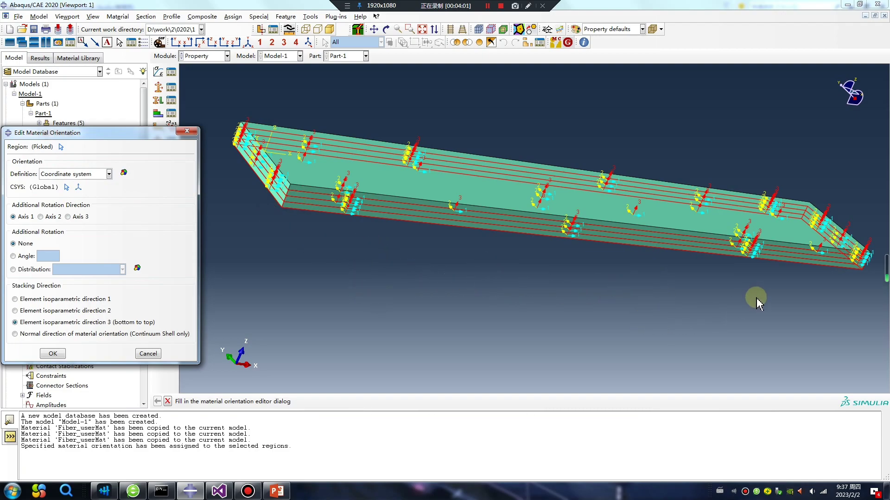
Base their orientation on Datum csys-1 rotated 60° about Axis 3.
click(67, 187)
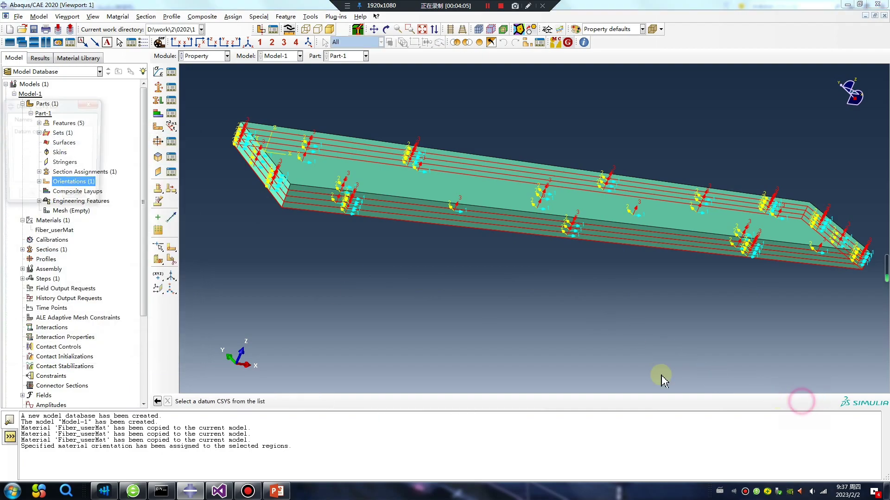
click(28, 131)
click(28, 197)
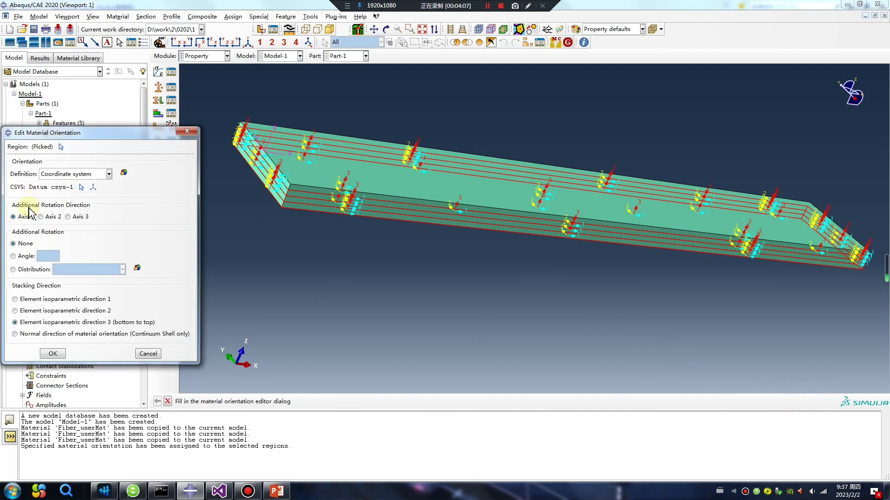
click(69, 216)
click(13, 256)
click(46, 257)
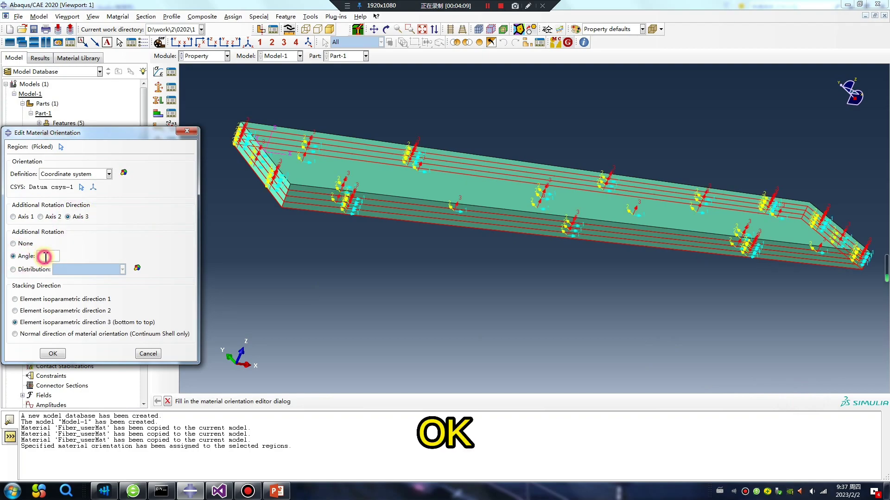
text(60)
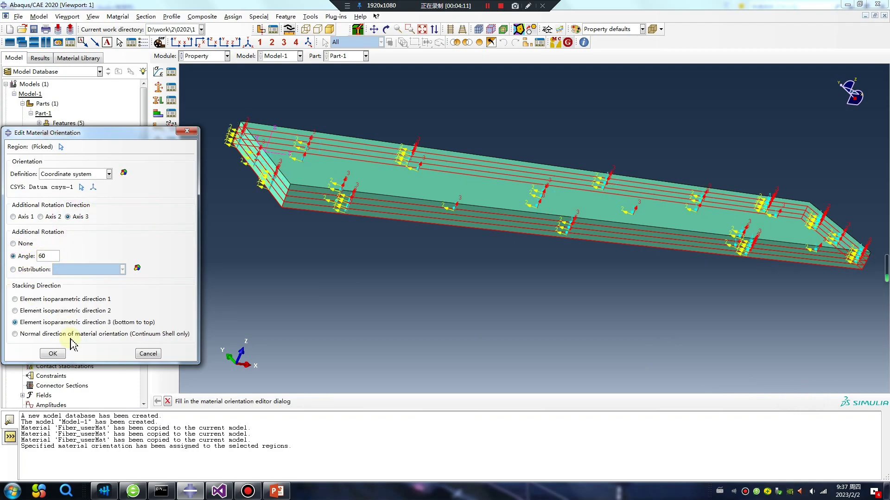
click(53, 353)
Create a Part-1 instance in the Assembly module.
click(203, 56)
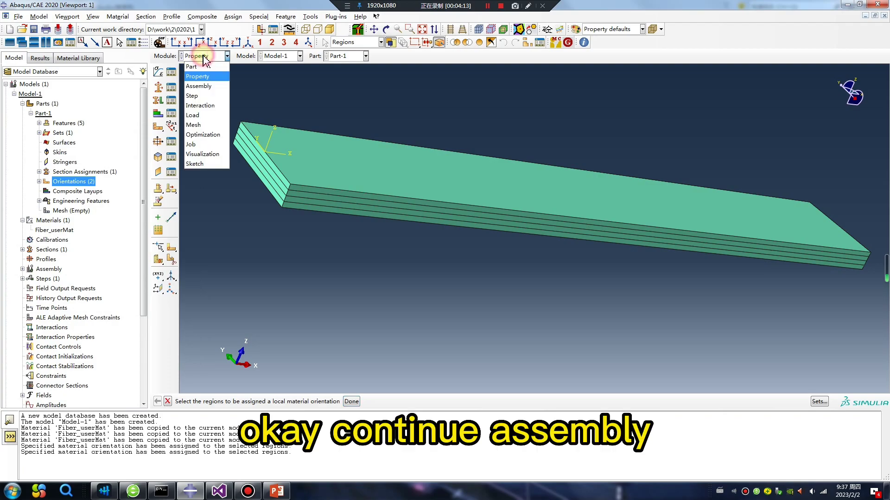
click(199, 85)
click(158, 72)
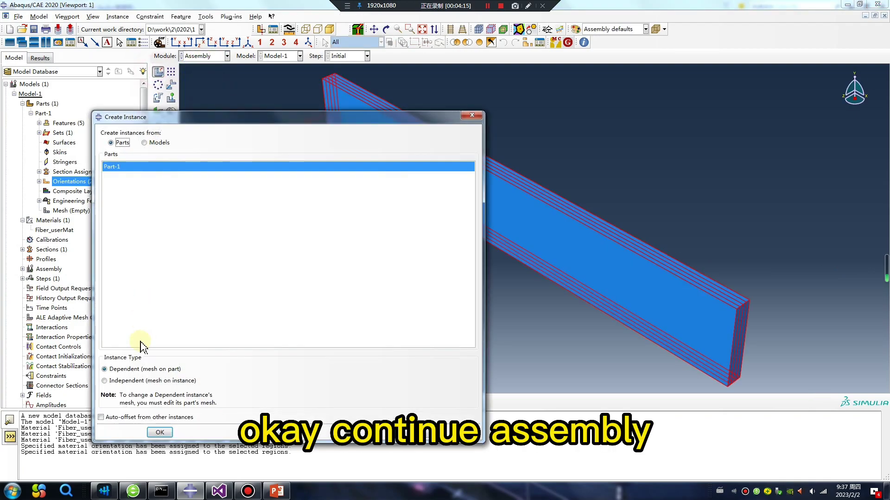
click(159, 432)
click(204, 56)
click(199, 95)
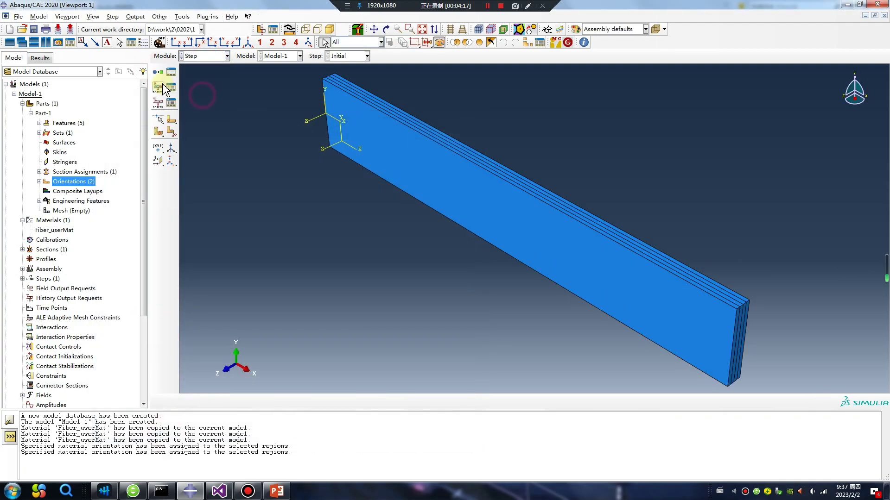
Start a Dynamic, Explicit procedure for Step-1 and continue to its settings.
click(158, 73)
click(287, 290)
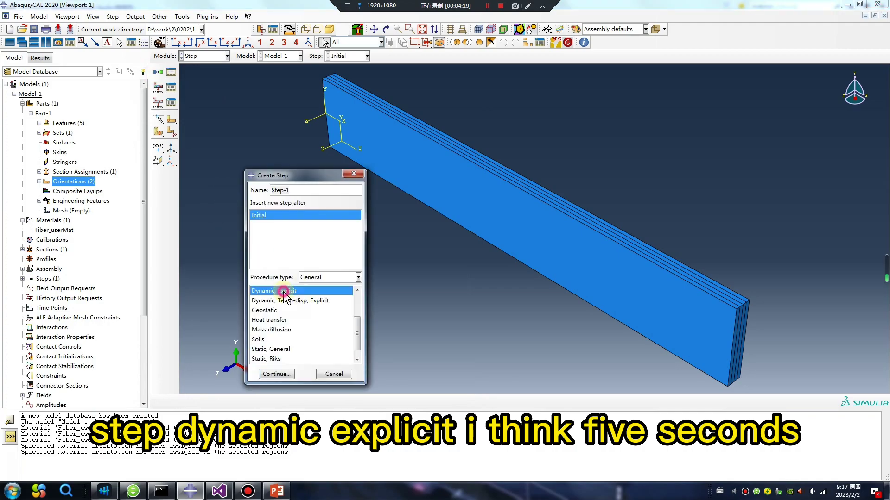
click(283, 375)
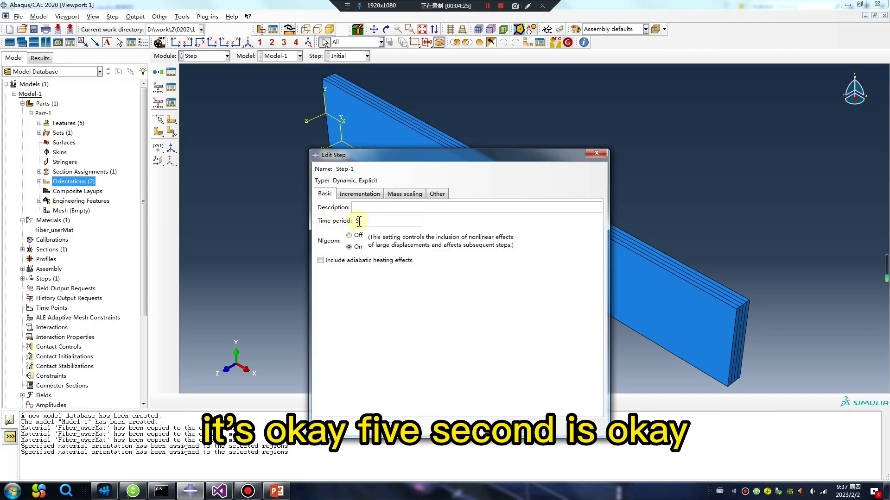
Confirm the 5-second explicit step and open F-Output-1 for editing at its interval value.
click(351, 441)
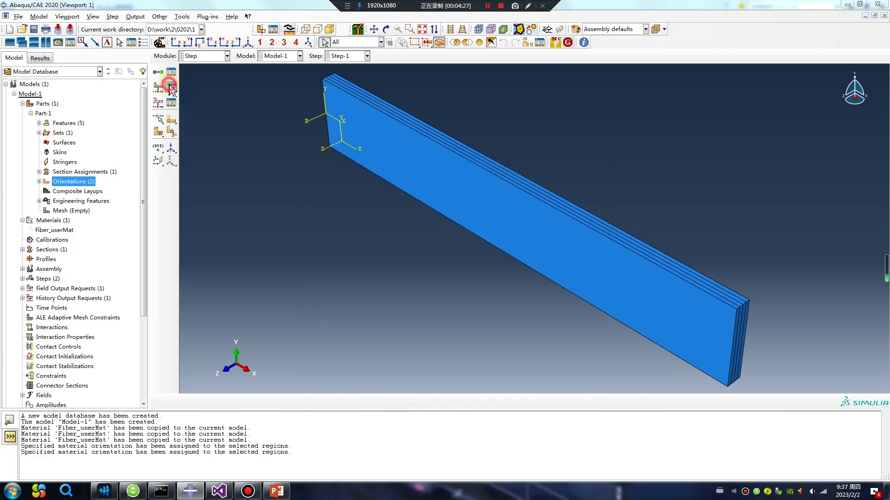
click(171, 87)
click(255, 233)
double_click(256, 233)
double_click(558, 148)
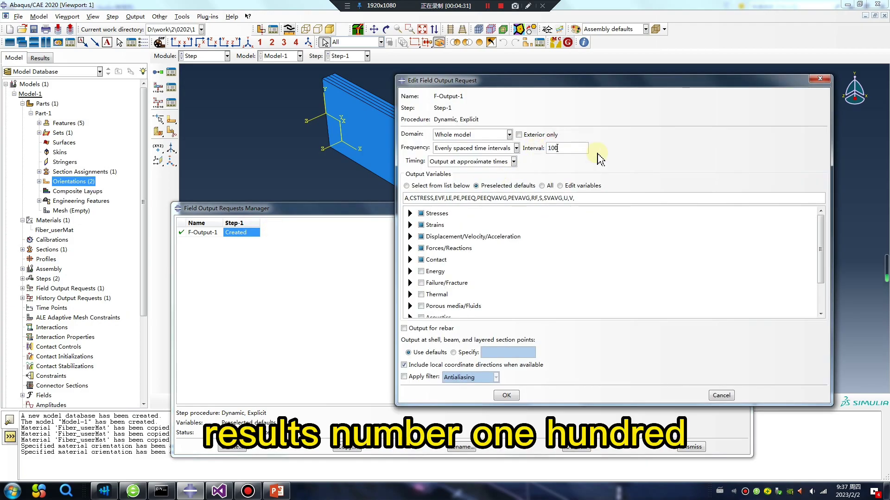
Add SDEG and DMICRT to F-Output-1 and drop the volume and thickness outputs.
click(409, 284)
scroll(469, 290, down, 3)
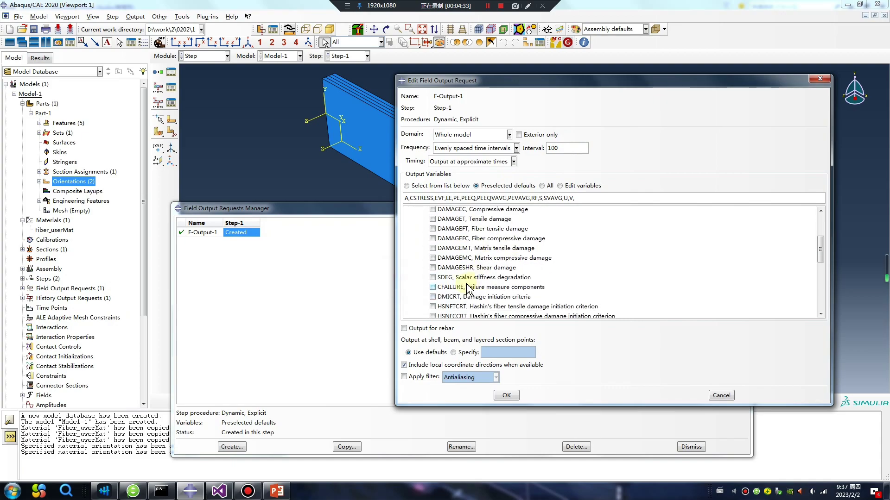
click(433, 278)
click(433, 297)
scroll(430, 299, down, 5)
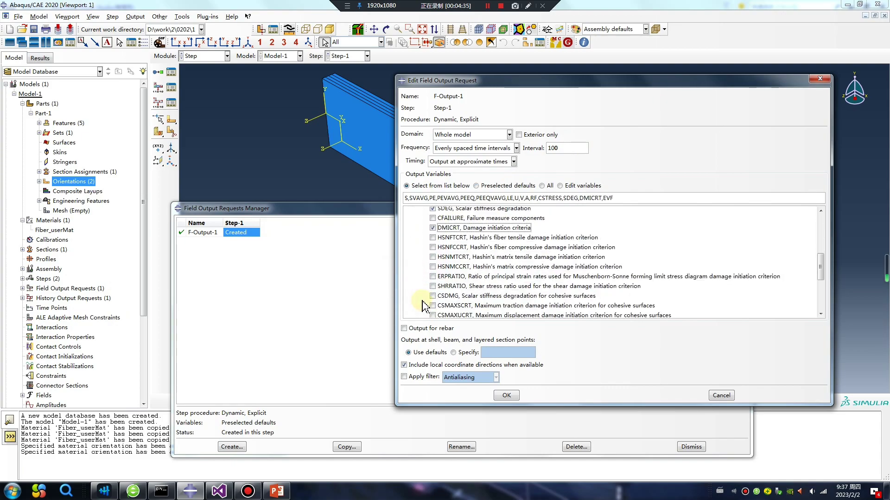
click(421, 298)
Request the SDV state variables and STATUS in the field output.
click(410, 309)
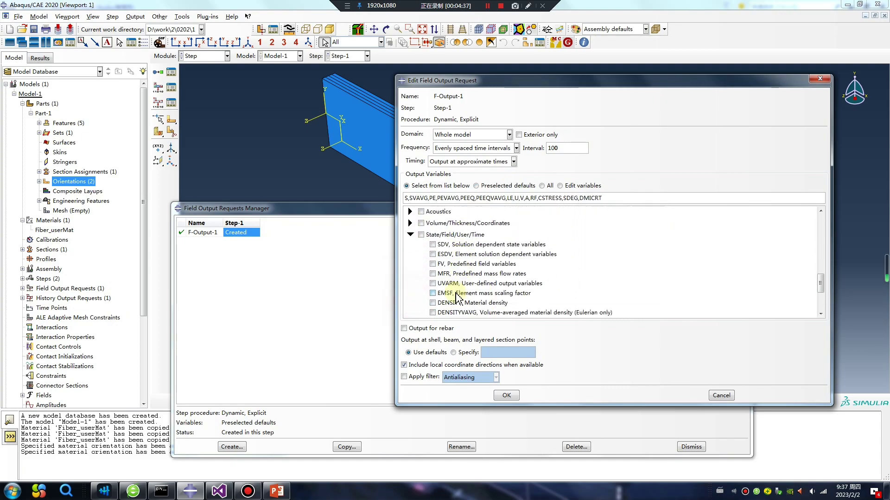
scroll(431, 278, down, 2)
click(437, 227)
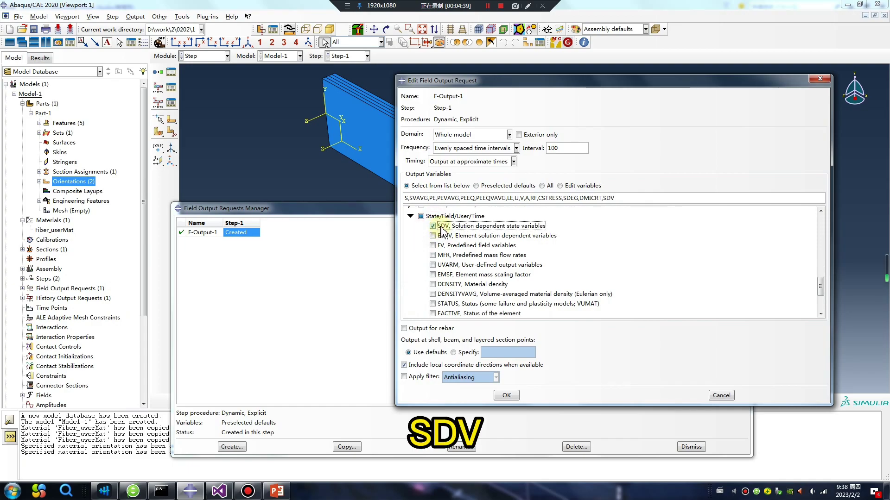
click(433, 304)
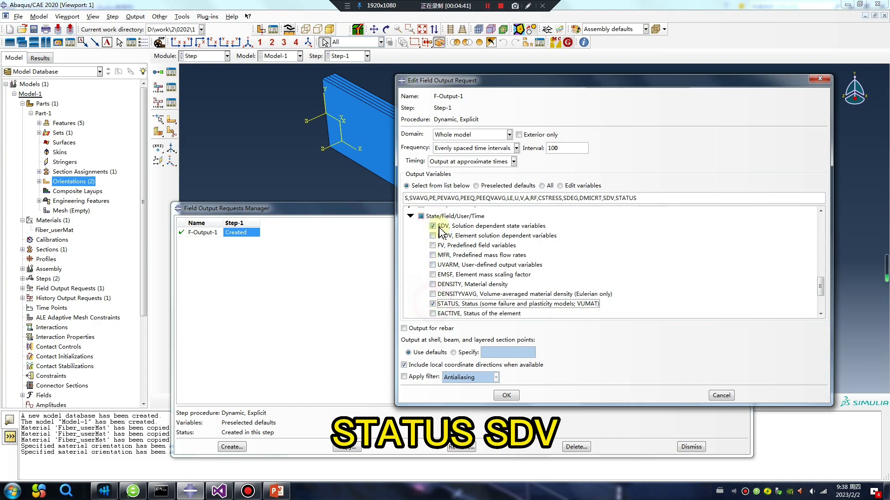
Review the state variable parameter block in the subroutine source code.
click(218, 491)
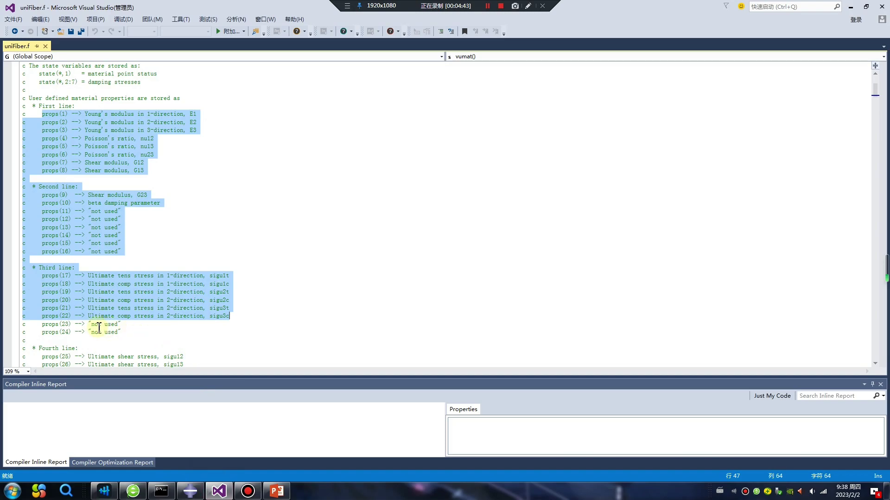
scroll(126, 324, down, 10)
scroll(126, 325, down, 7)
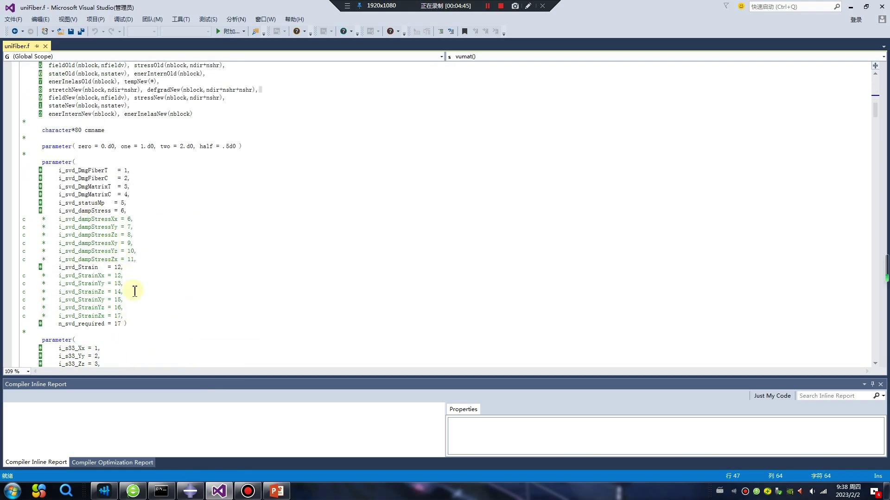
drag(129, 323, 13, 170)
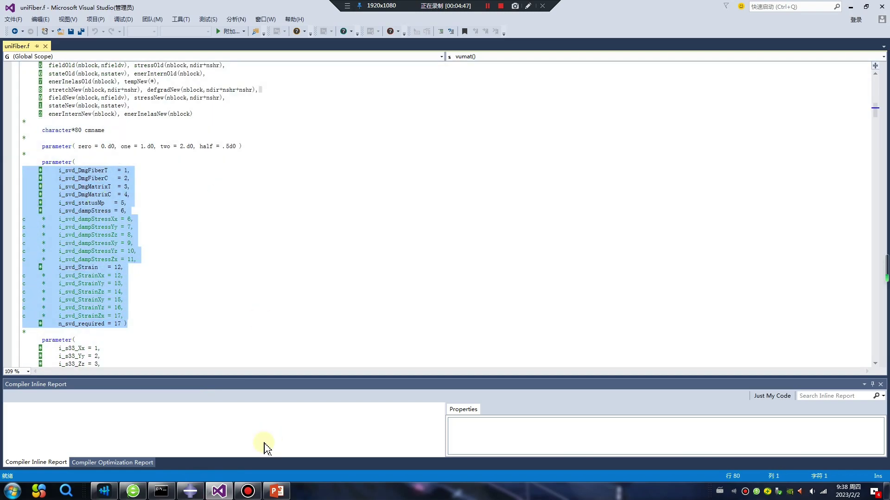
click(190, 492)
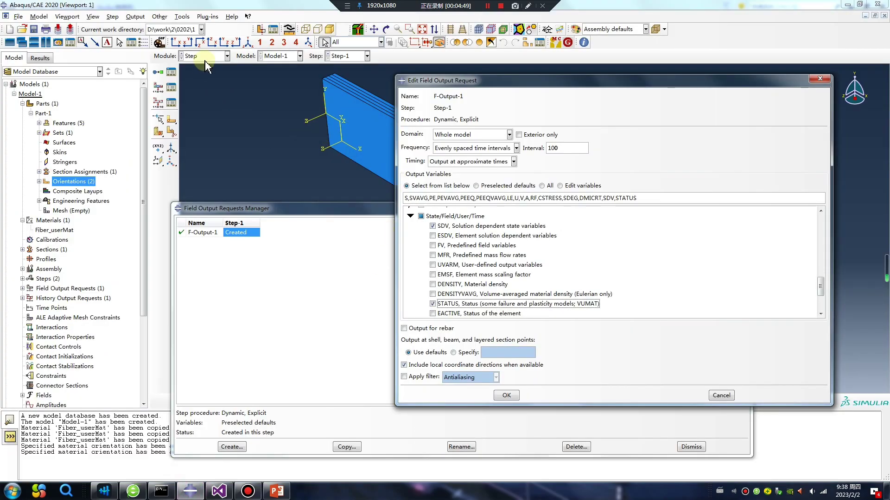
Confirm the SDV/STATUS output request and switch to the Mesh module for Part-1.
click(506, 396)
click(202, 57)
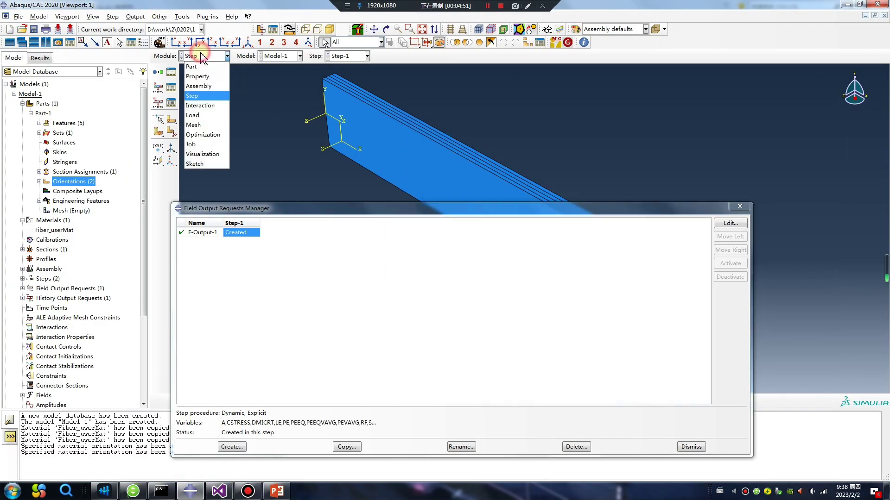
click(200, 124)
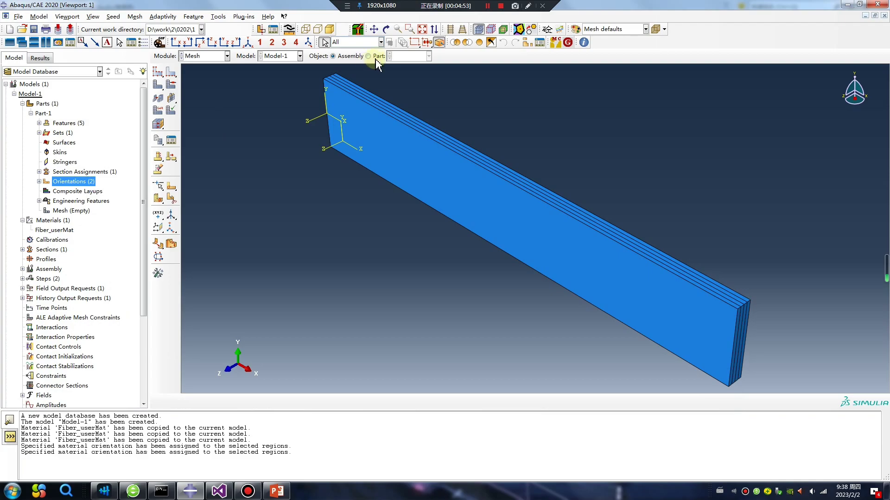
click(368, 56)
Seed Part-1 with a global size of 4 and mesh it.
click(158, 71)
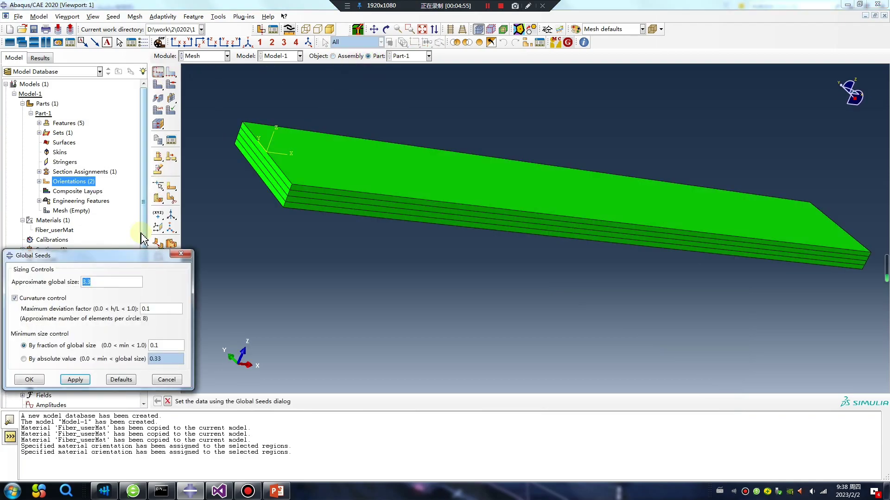
text(4)
key(Return)
click(30, 379)
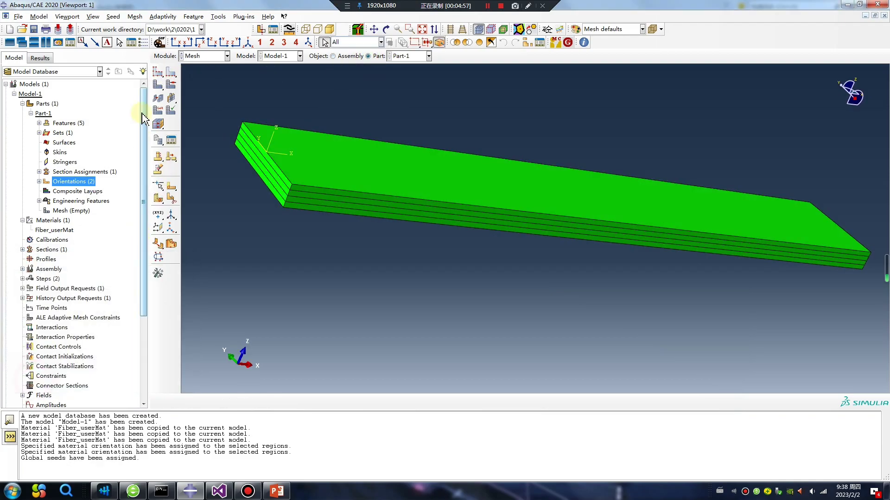
click(158, 98)
Confirm the 2600-element mesh and assign explicit C3D8R elements with element deletion to the whole part.
middle_click(189, 144)
click(158, 110)
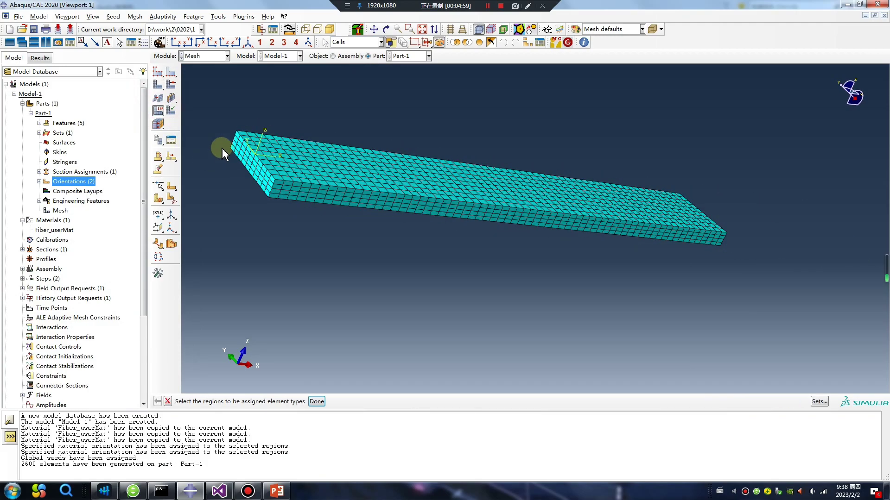
drag(213, 88, 745, 304)
middle_click(368, 155)
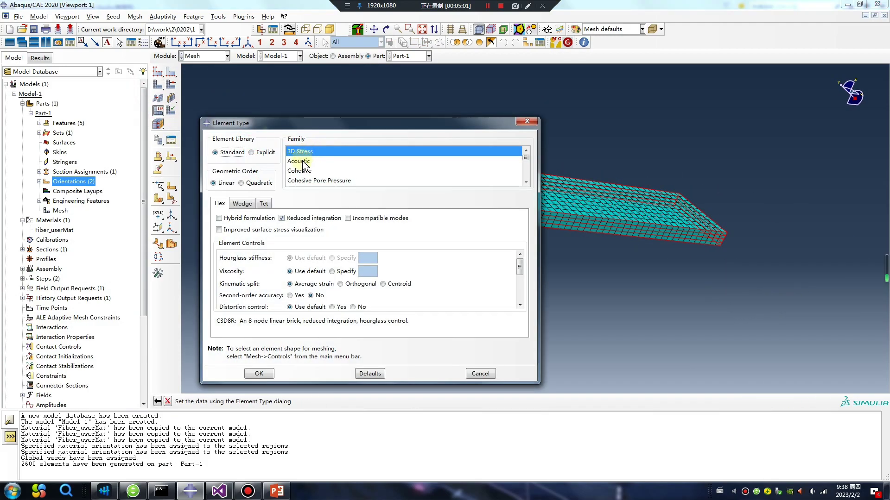
click(251, 153)
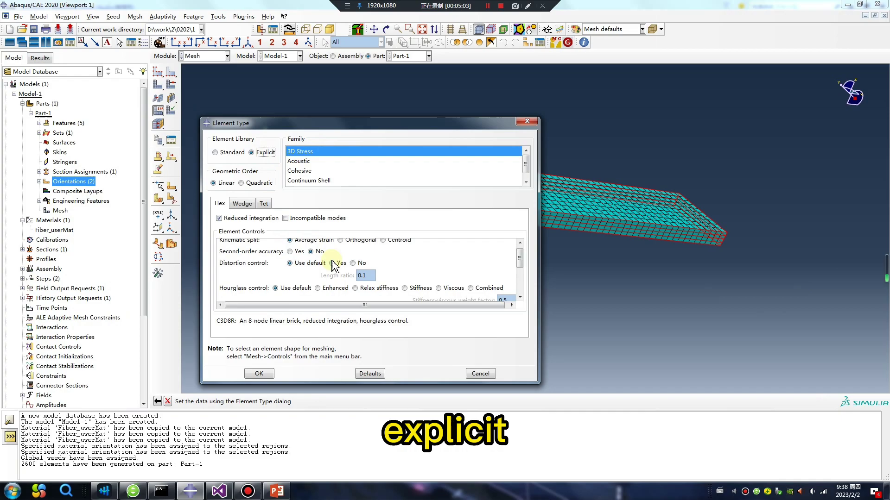
scroll(324, 269, down, 3)
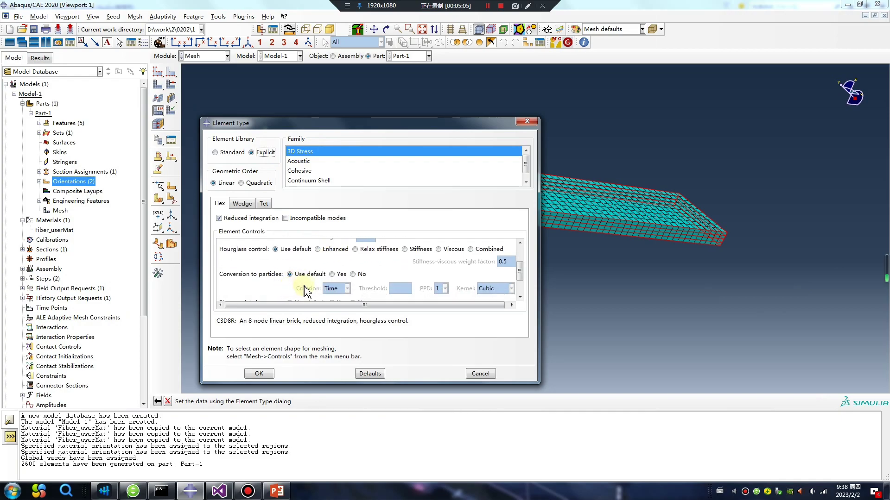
scroll(292, 292, down, 2)
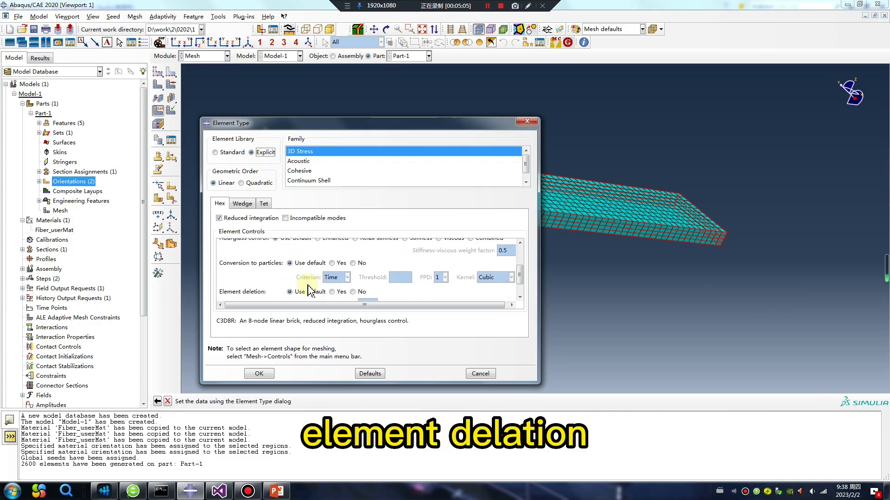
click(334, 290)
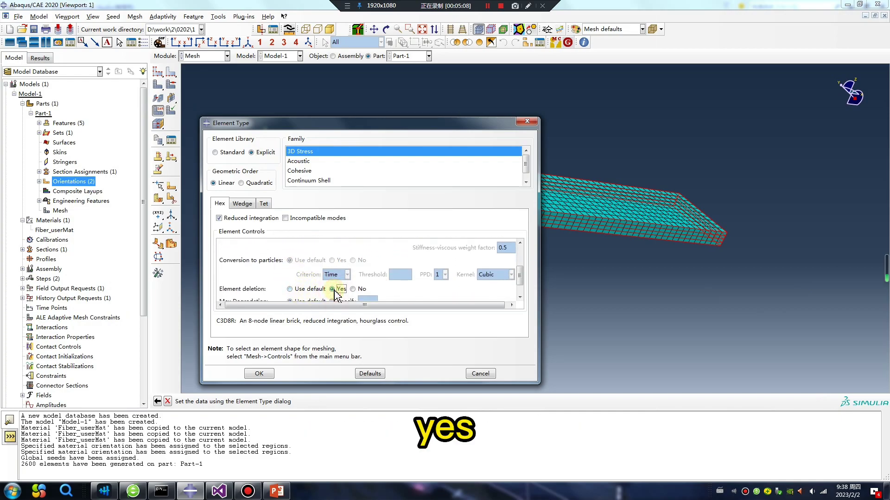
click(259, 373)
click(204, 55)
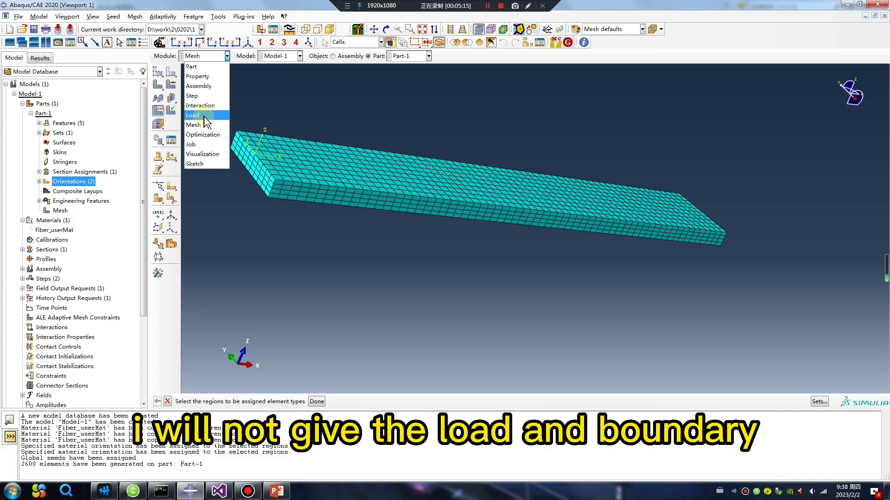
In the Job module, create Job-1 for Model-1 using uniFiber.f as the user subroutine.
click(202, 145)
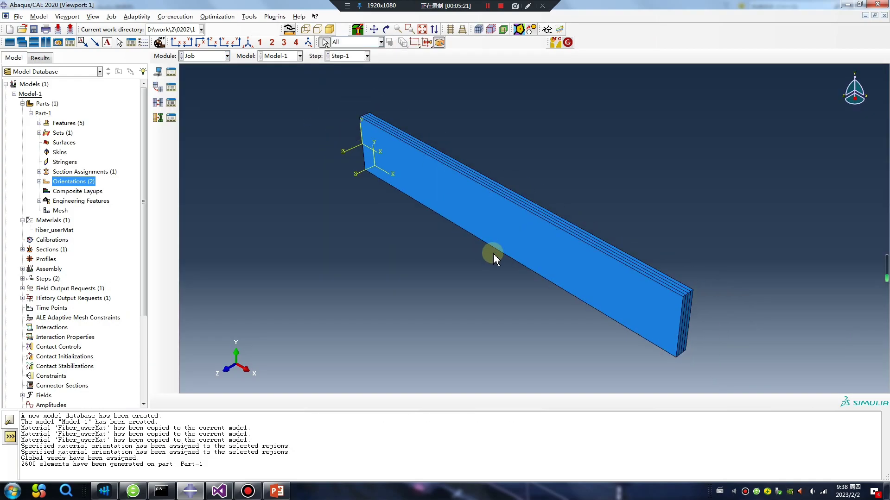
scroll(493, 254, down, 2)
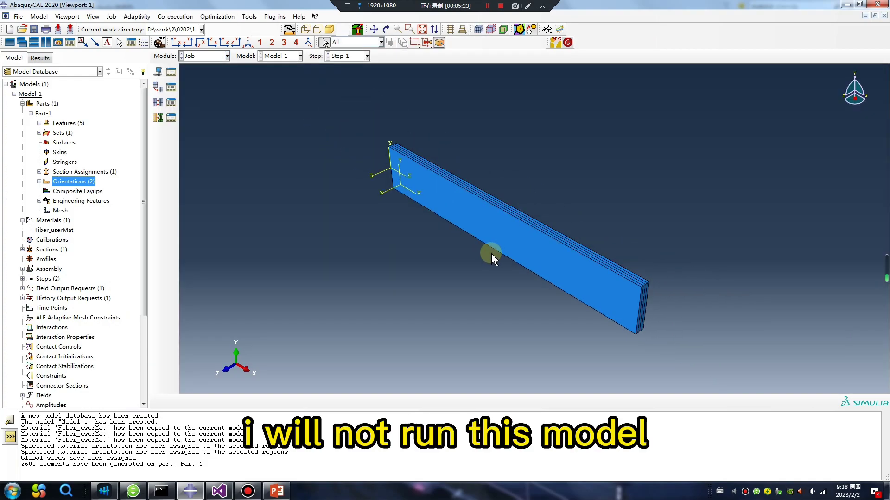
click(158, 71)
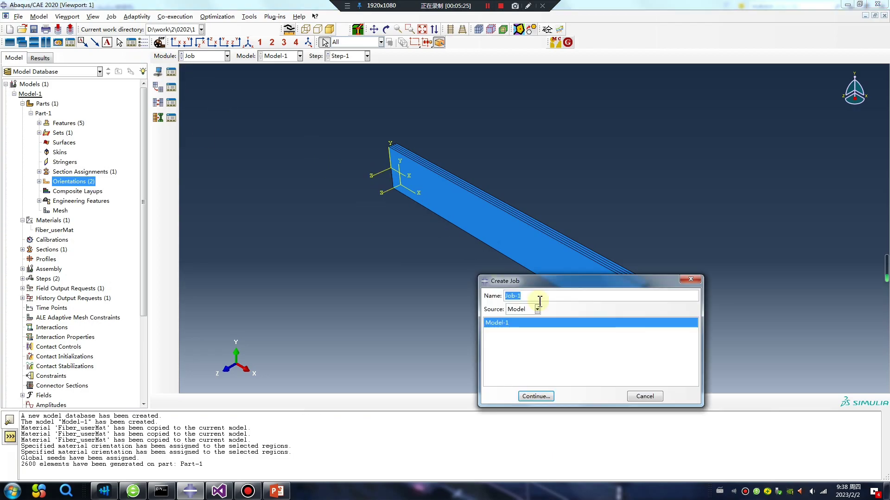
click(536, 395)
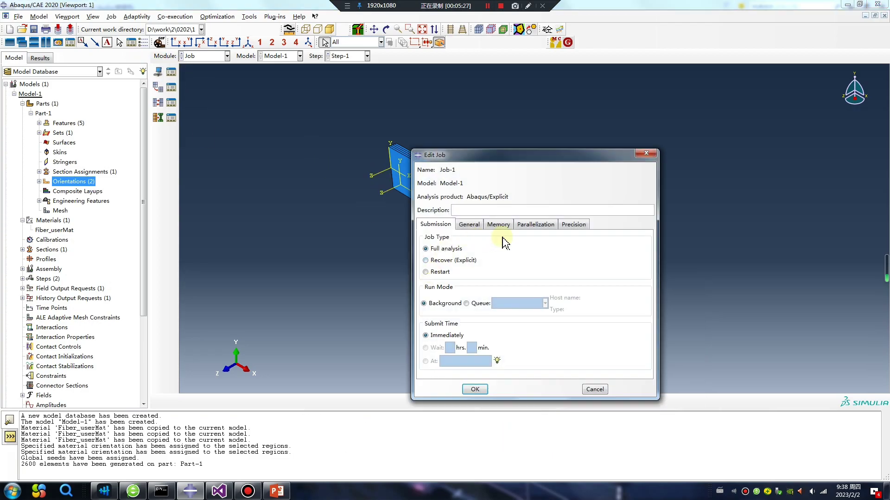
click(469, 225)
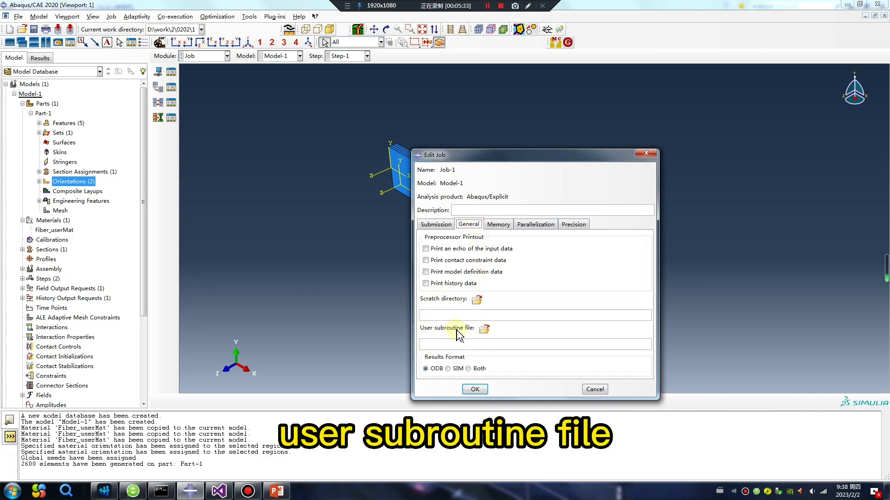
click(484, 330)
click(435, 264)
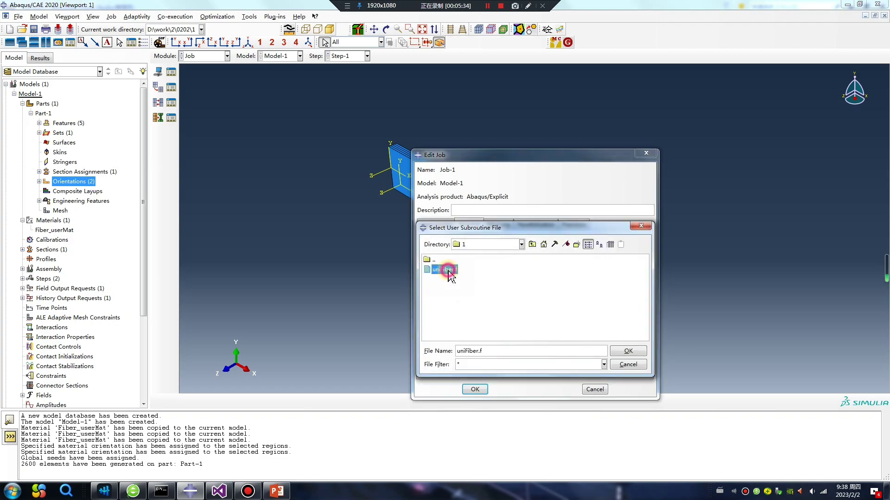
click(625, 349)
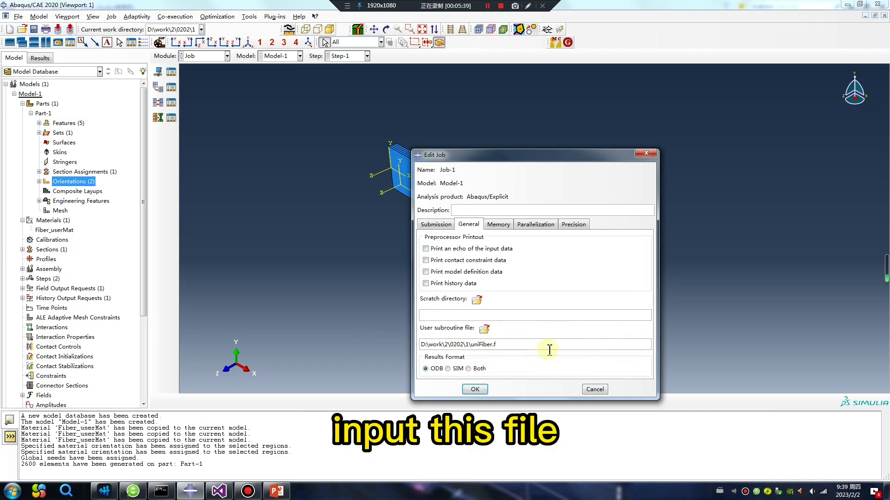
Set Job-1 to run on multiple processors (16) and save the job.
click(535, 225)
click(451, 238)
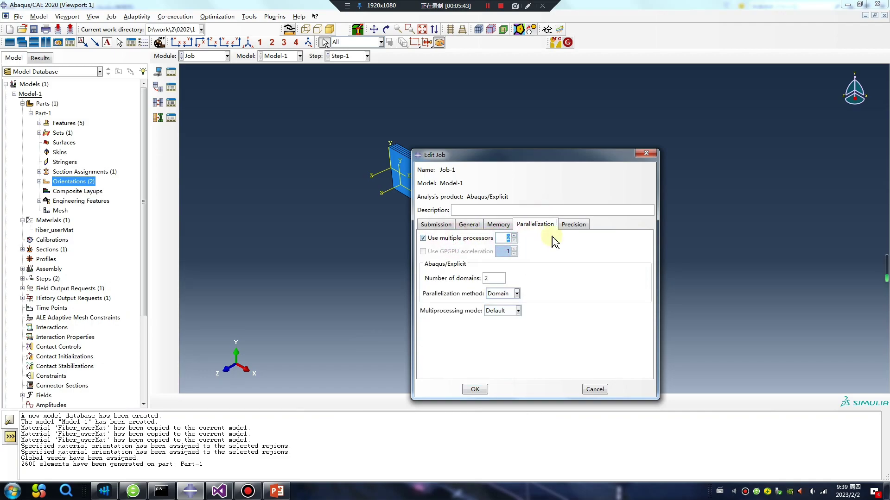
click(475, 390)
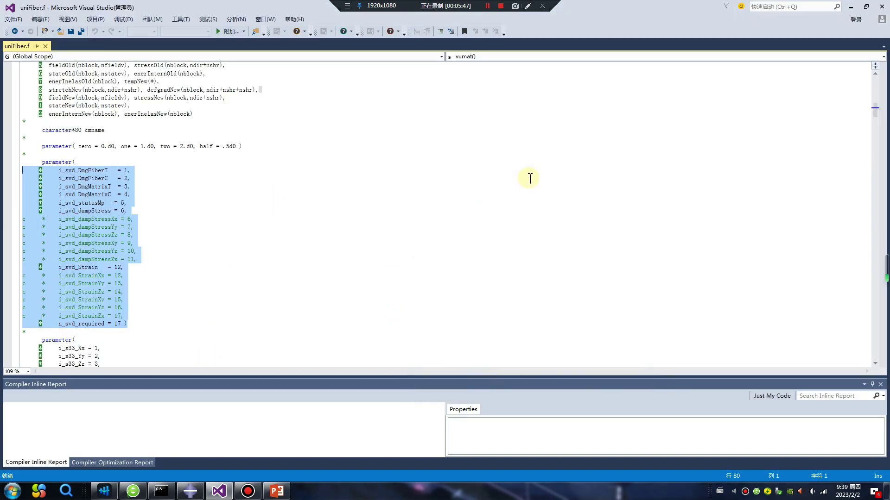
click(529, 179)
click(190, 491)
Data-check Job-1 to Check Completed, then show the 'Wechat bravely contact me' slide in PowerPoint.
click(172, 73)
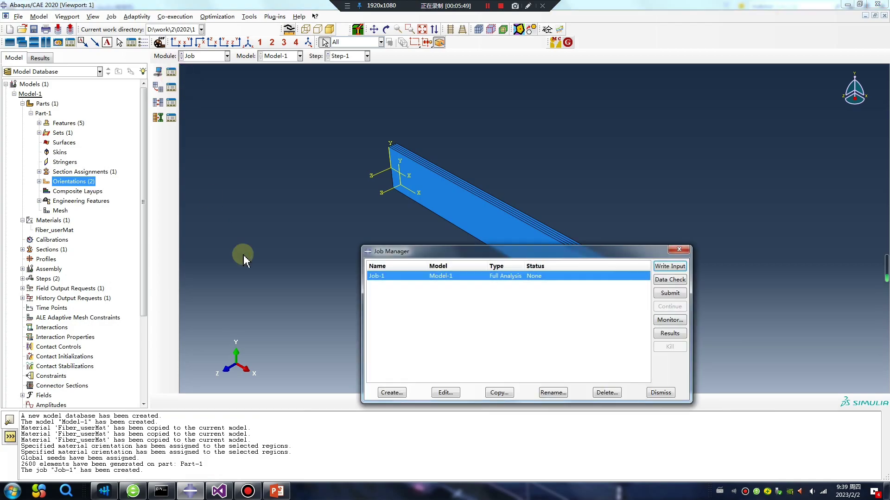
click(668, 280)
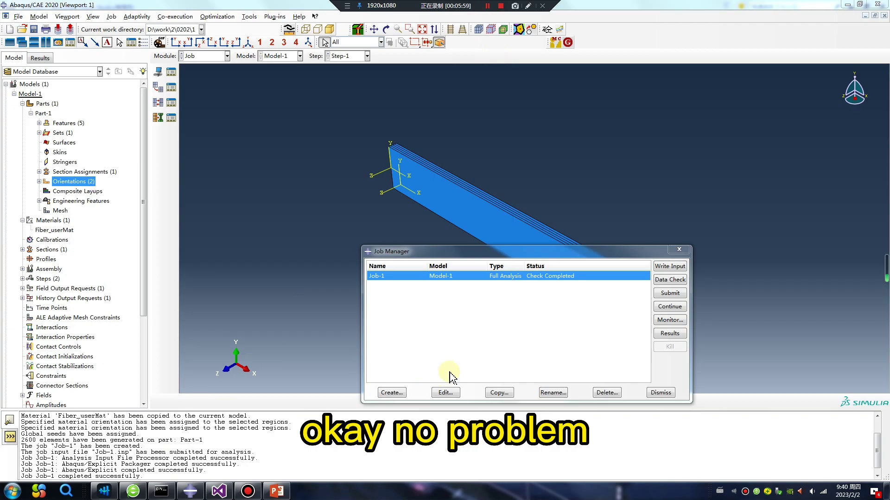
click(277, 491)
click(142, 227)
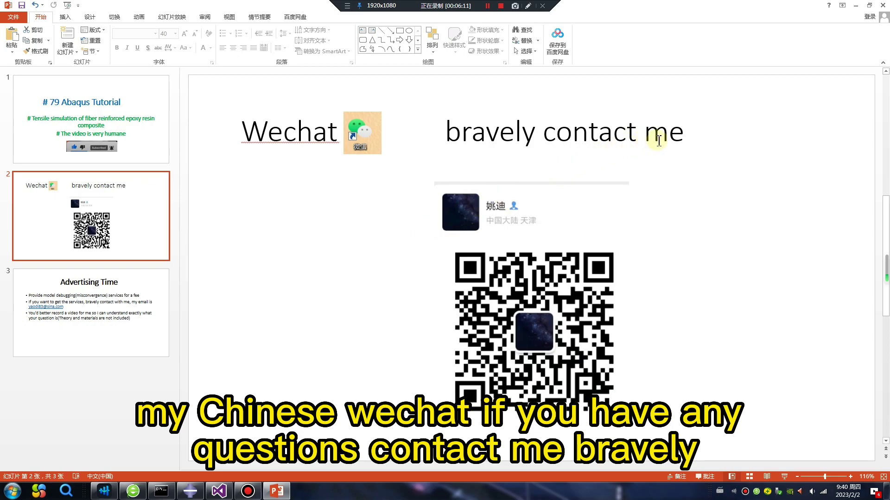
Go to slide 3, 'Advertising Time', in the slide pane.
click(123, 326)
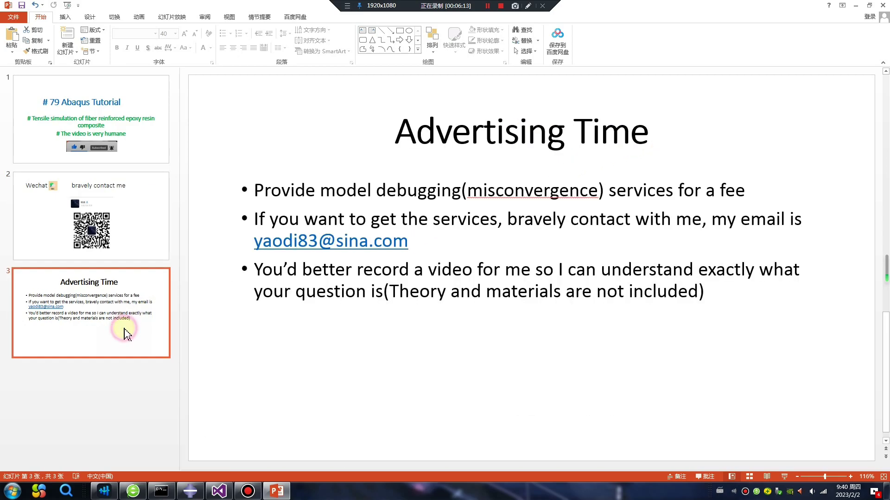